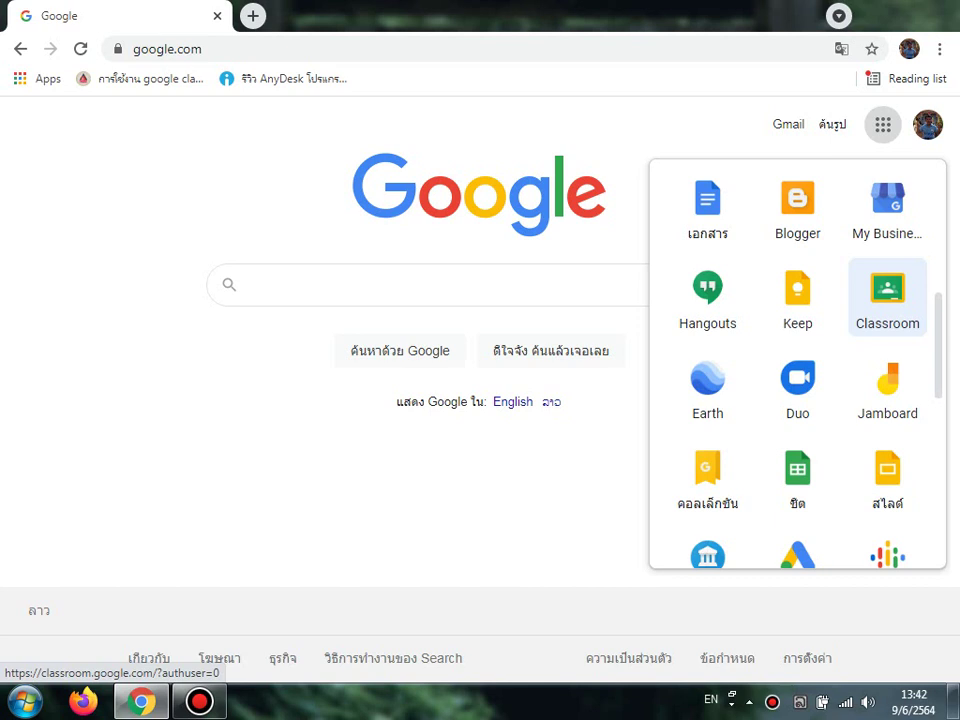
# Step: Open Google Classroom from the Google apps menu on google.com
pyautogui.click(887, 297)
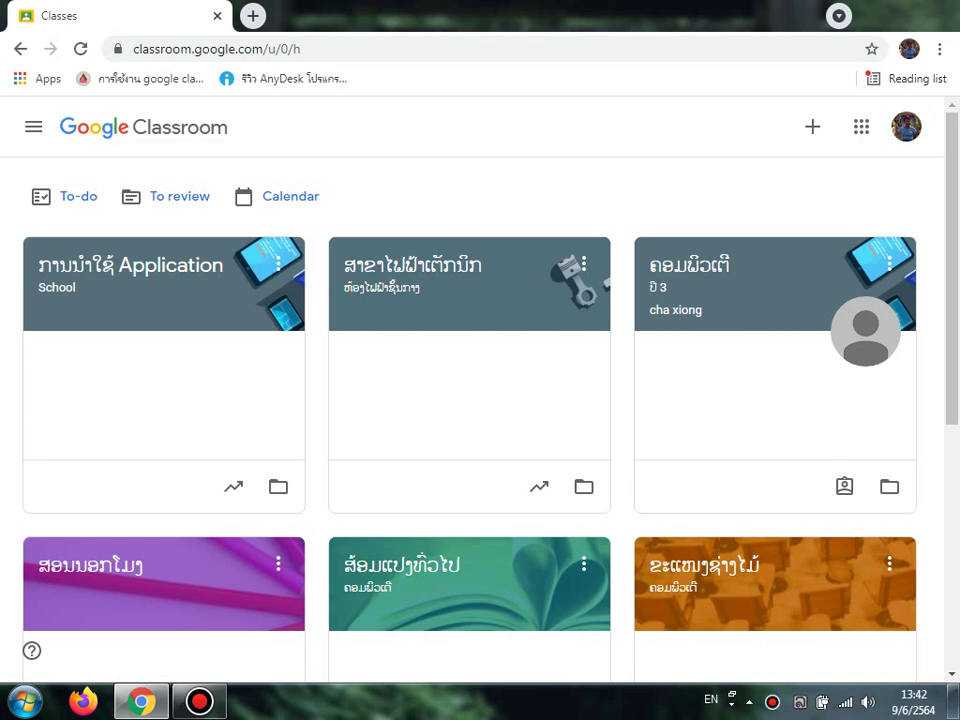
# Step: Look over the class cards, then bring up the Join class / Create class options from the + button
pyautogui.scroll(-3, 480, 400)
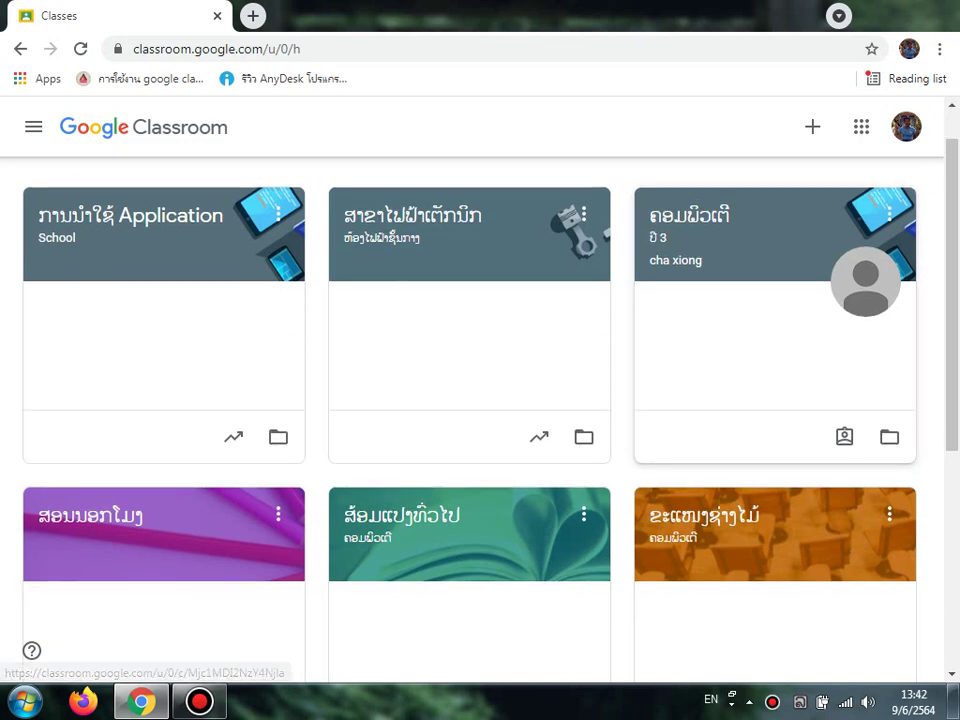
pyautogui.scroll(2, 480, 400)
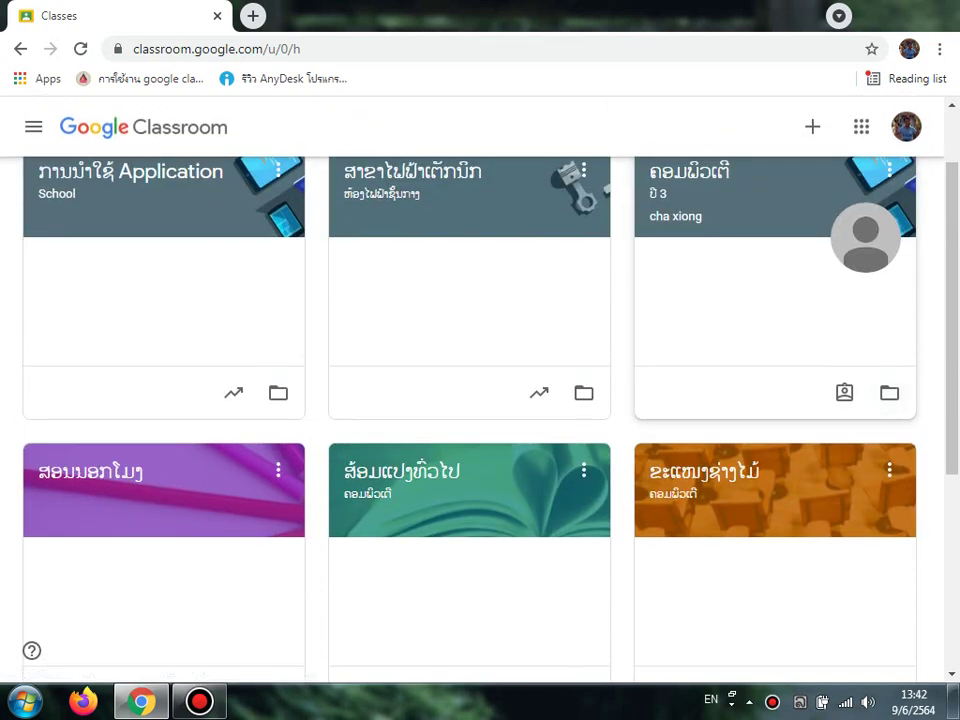
pyautogui.scroll(1, 480, 400)
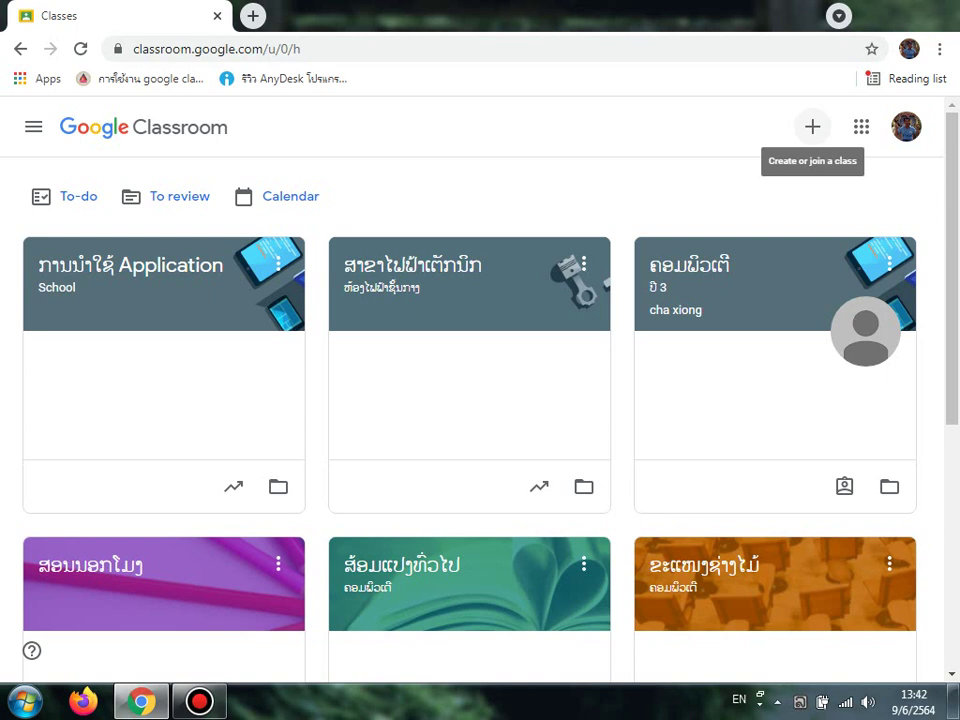
pyautogui.click(812, 126)
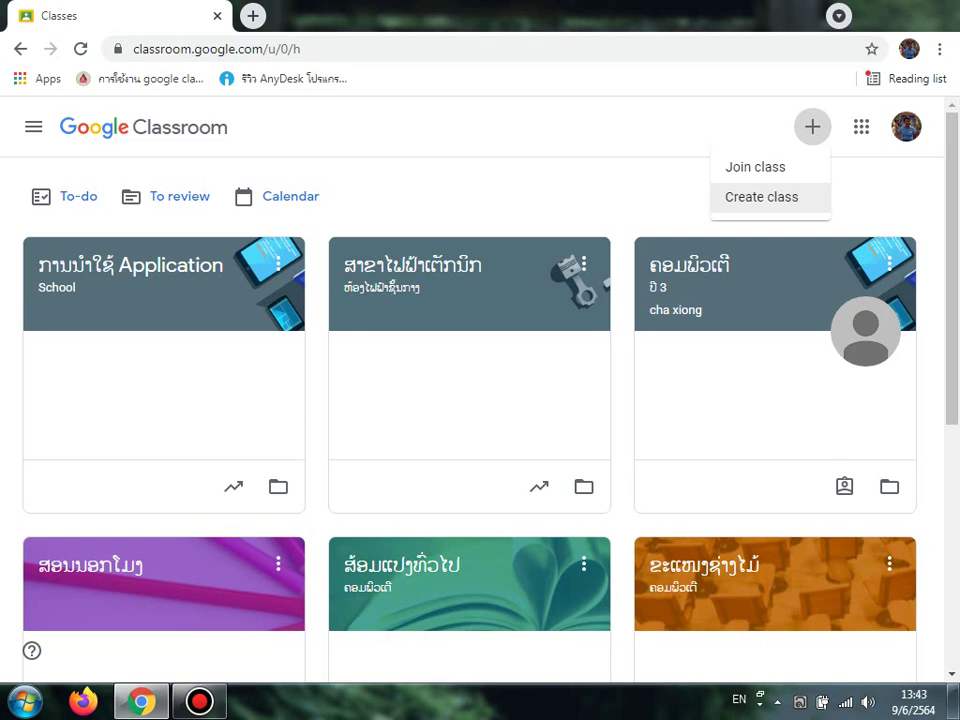
# Step: Choose Create class, tick the school-use acknowledgement, and continue to the new class form
pyautogui.click(761, 196)
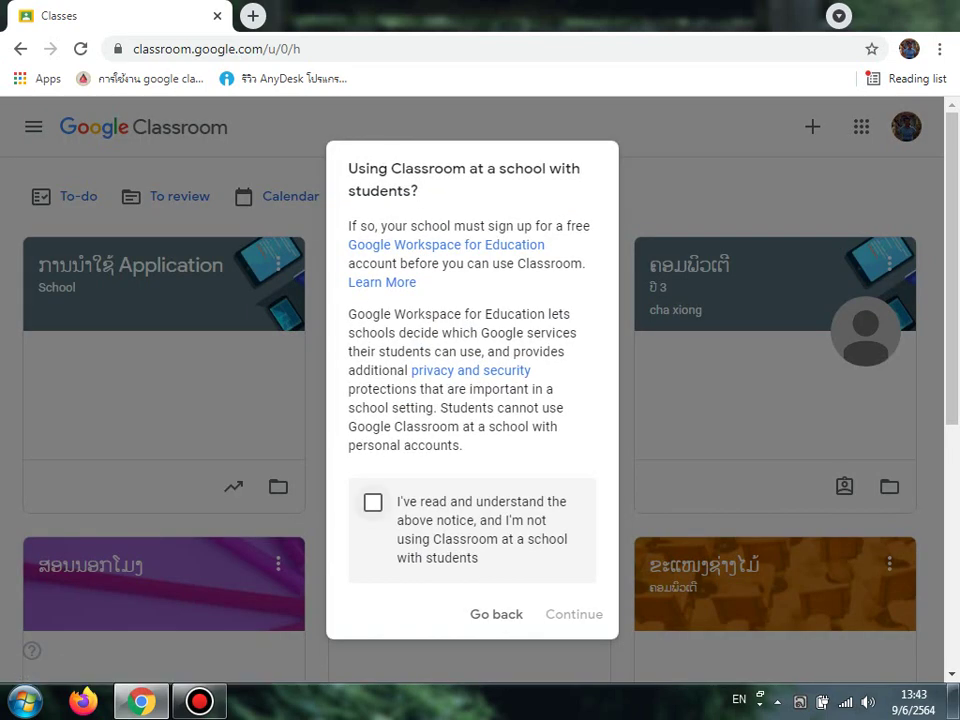
pyautogui.click(372, 502)
pyautogui.scroll(-2, 372, 502)
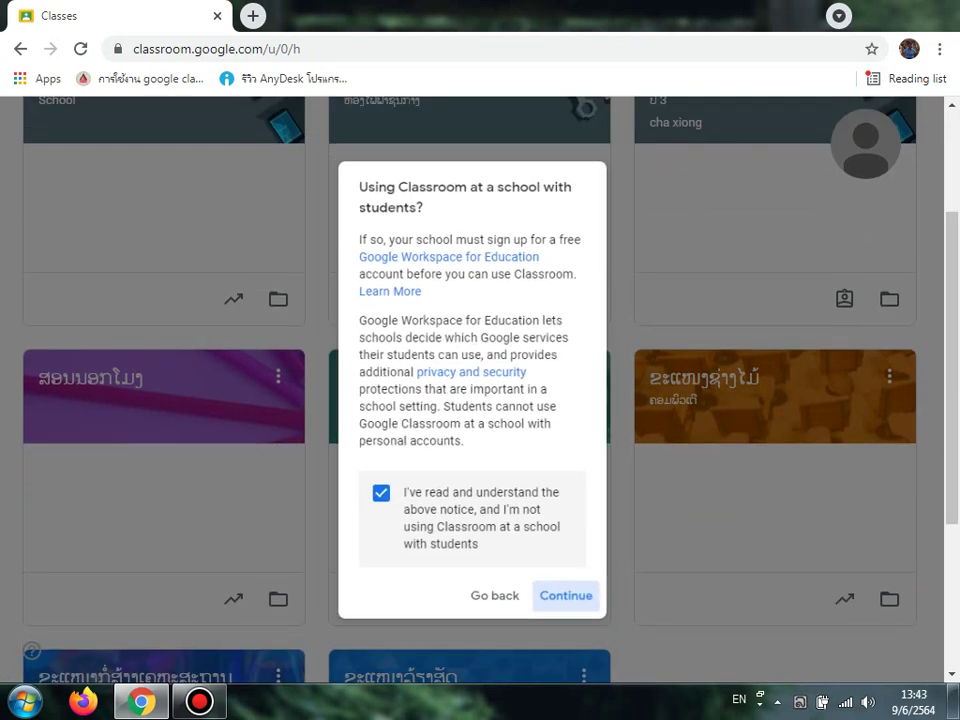
pyautogui.click(574, 614)
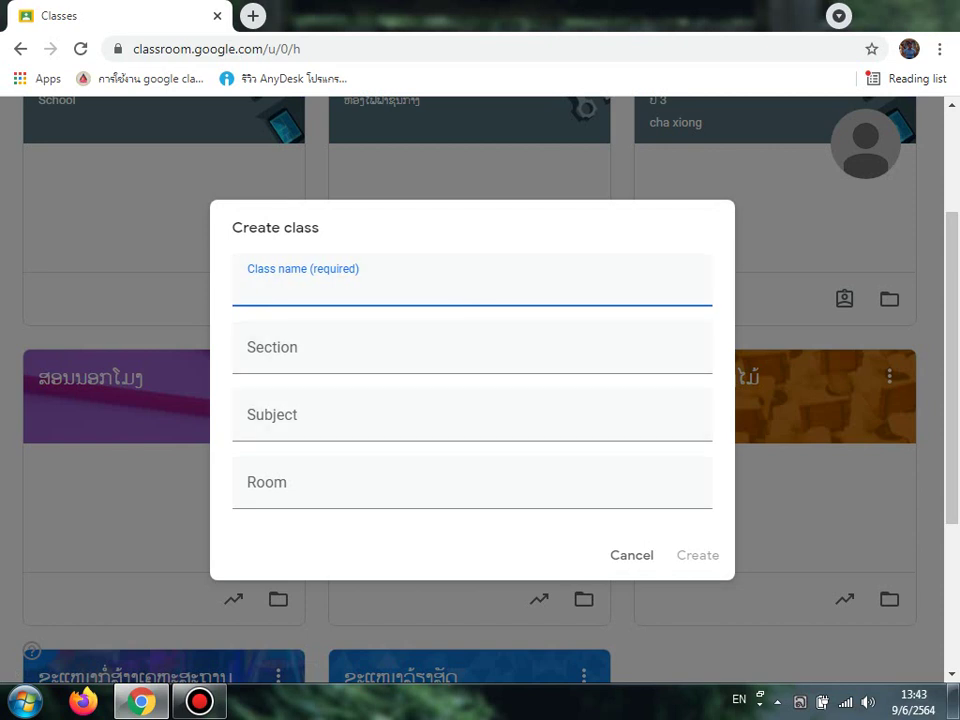
# Step: Switch the keyboard to Lao and enter class name ຂະແໜງໄຟຟ້າຊັ້ນສູງ and section ໄຟຟ້າເຕັກນິກ
pyautogui.click(400, 486)
pyautogui.click(400, 283)
pyautogui.press('super+d')
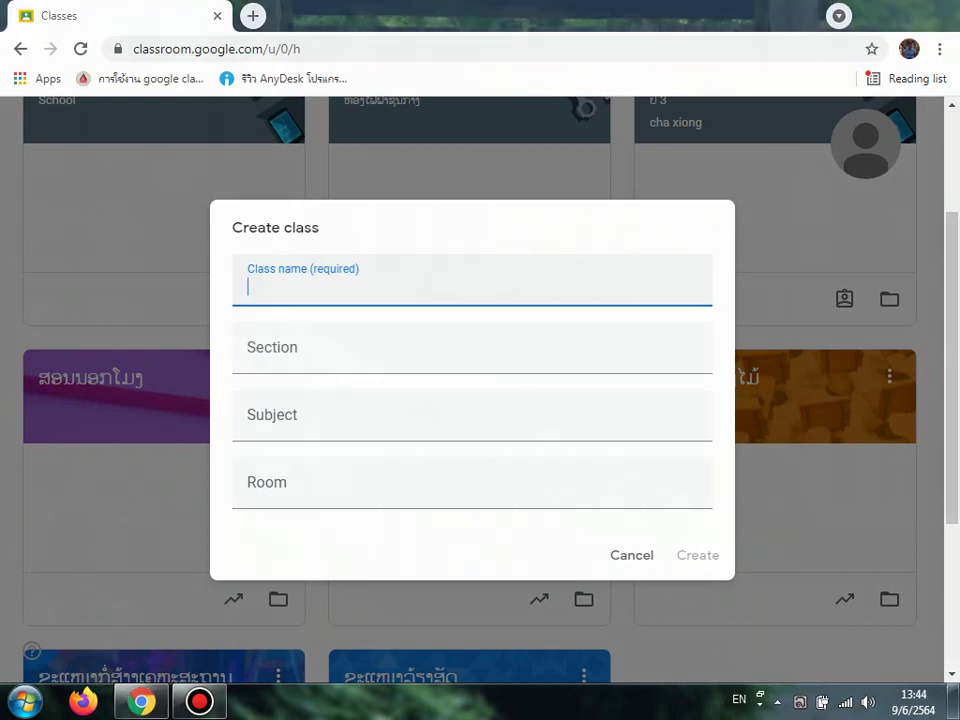
pyautogui.press('super+d')
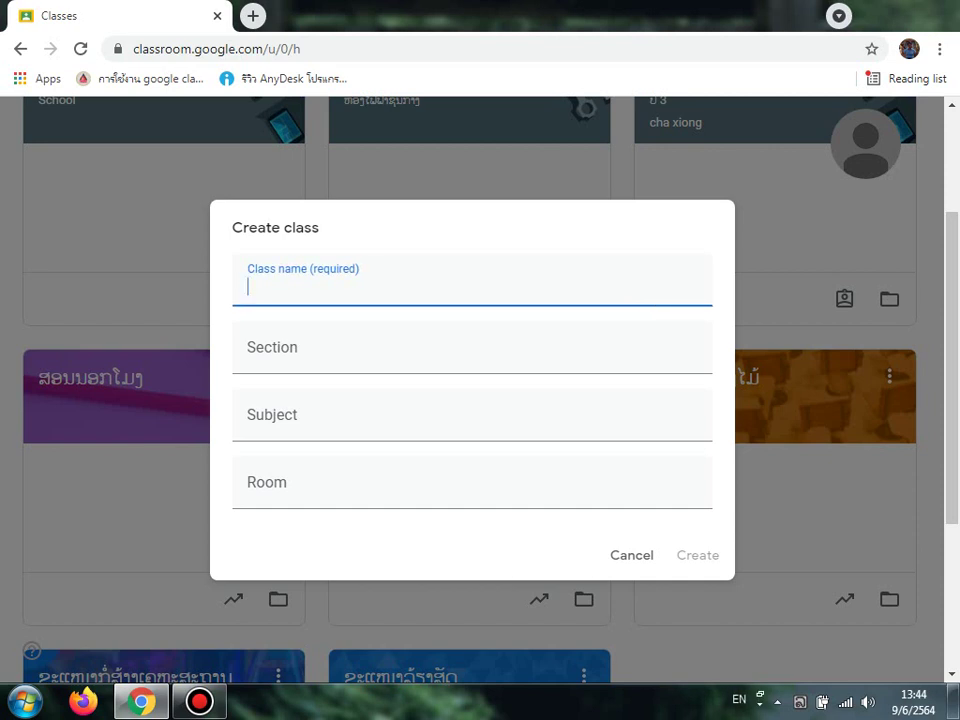
pyautogui.hotkey('alt', 'shift')
pyautogui.write('ຂະແໜງ')
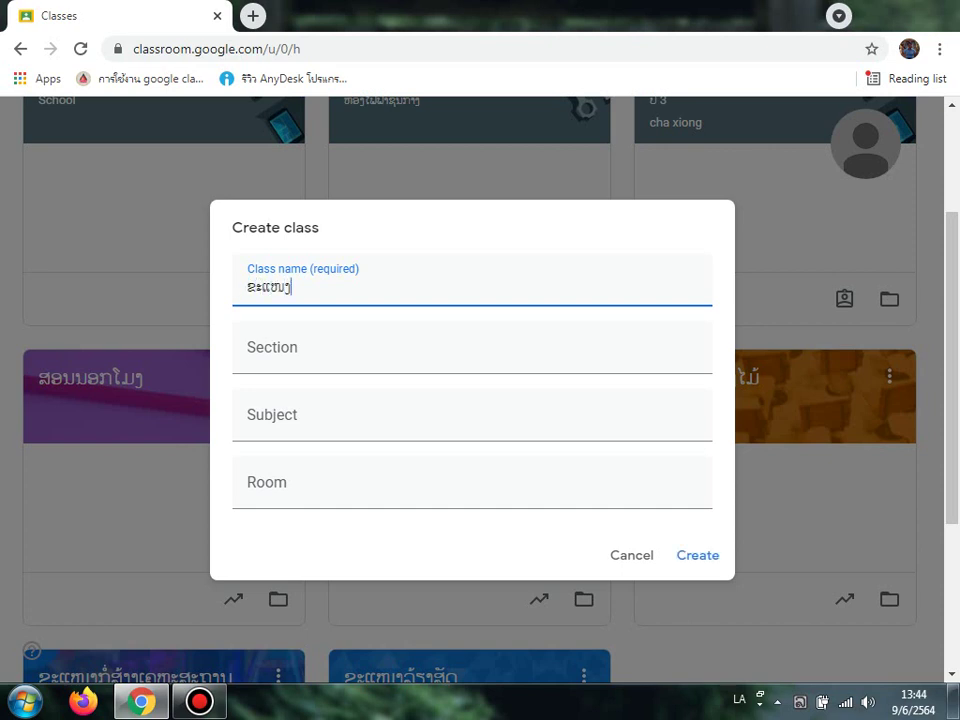
pyautogui.write('ໄຟຟ້າຊັ້ນສູງ')
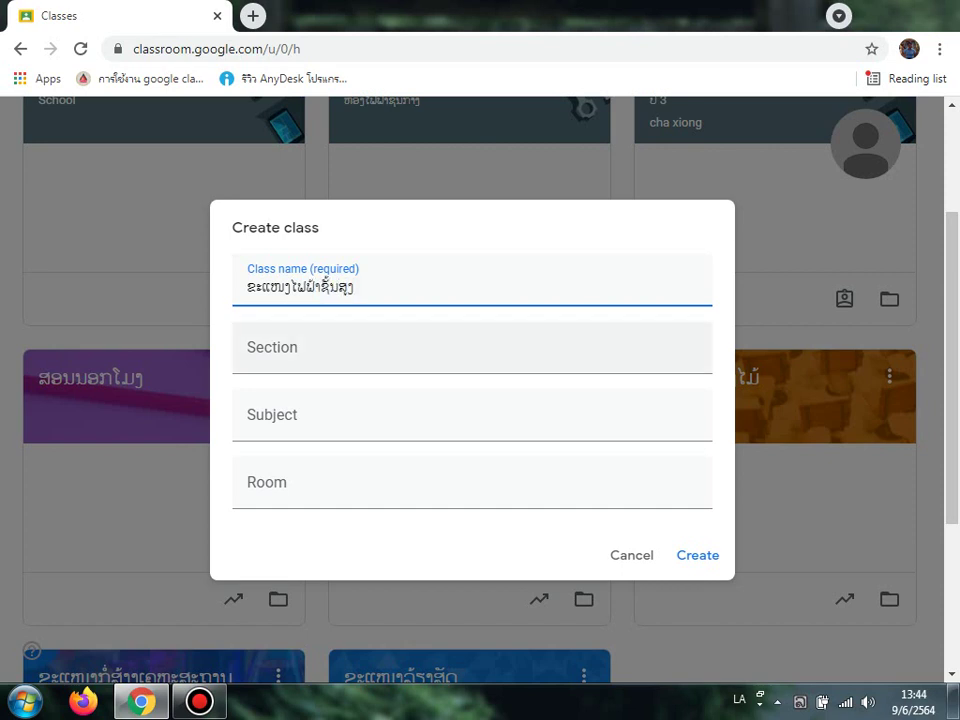
pyautogui.press('Tab')
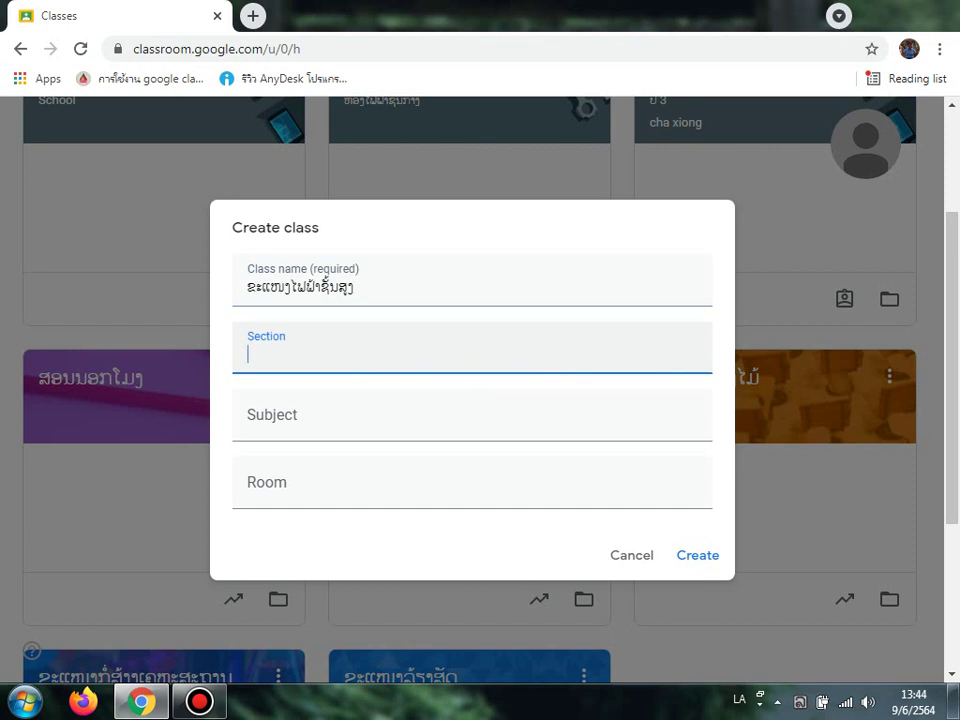
pyautogui.write('ໄຟຟ້າເຕັກນິກ')
# Step: Enter subject ຄອມພິວເຕີ and room 12+2+1,5, then create the class
pyautogui.press('Tab')
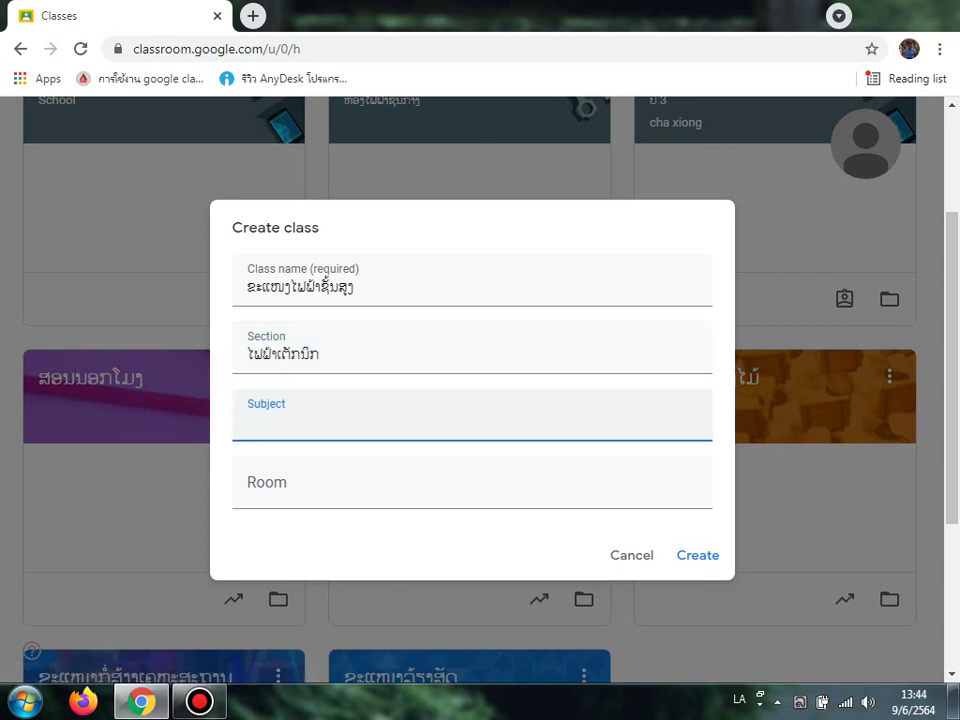
pyautogui.write('ຄອມພິວເຕີ')
pyautogui.click(300, 483)
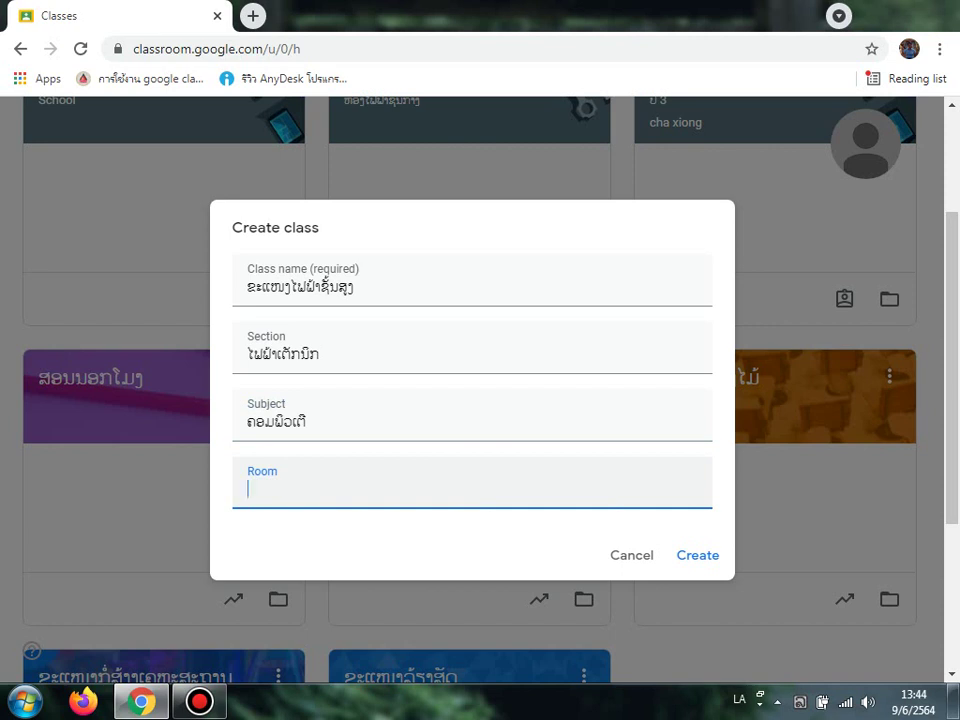
pyautogui.write('18')
pyautogui.press('BackSpace')
pyautogui.write('2່')
pyautogui.press('BackSpace')
pyautogui.write('+2+1,5')
pyautogui.click(697, 555)
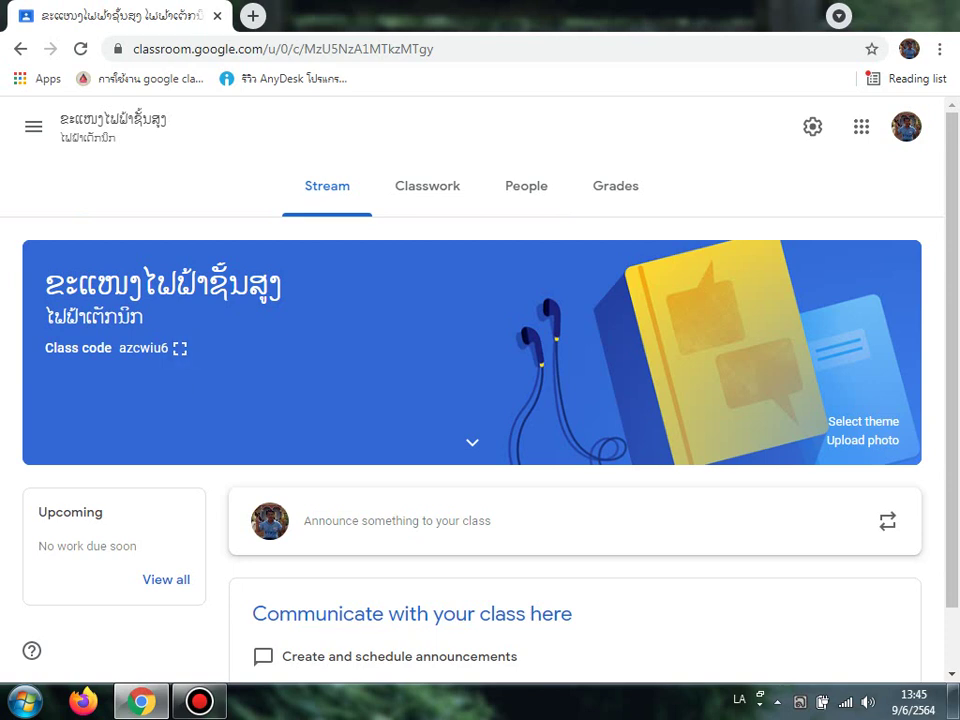
# Step: Scroll the new class's Stream page showing section ໄຟຟ້າເຕັກນິກ and the class code
pyautogui.scroll(-1, 472, 400)
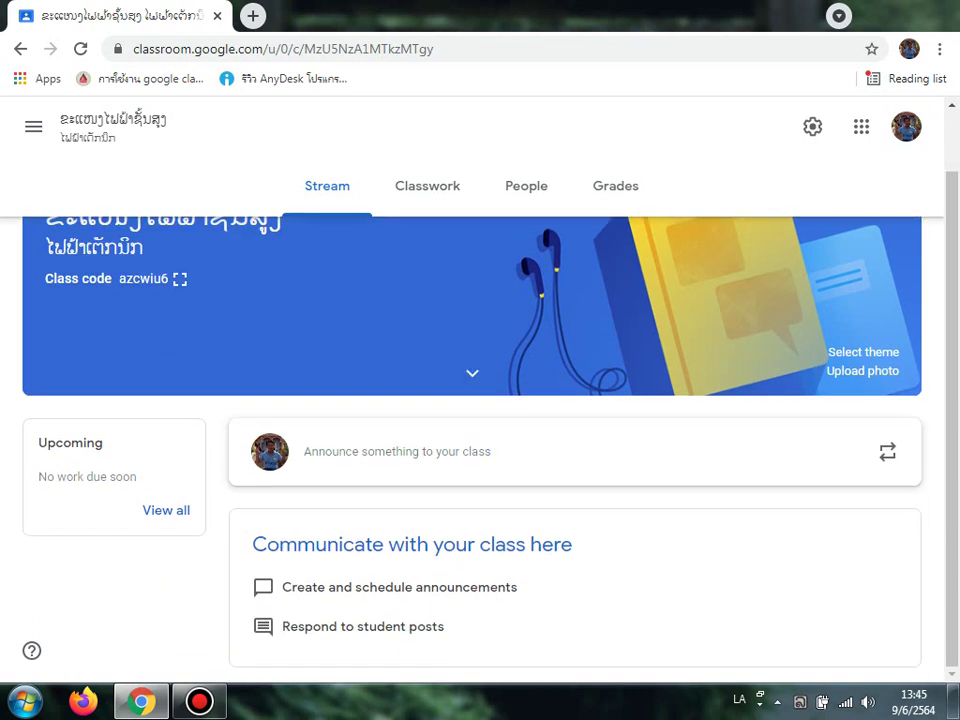
# Step: Browse the new class's Classwork, People and Grades pages, finishing on the empty Classwork page
pyautogui.click(427, 186)
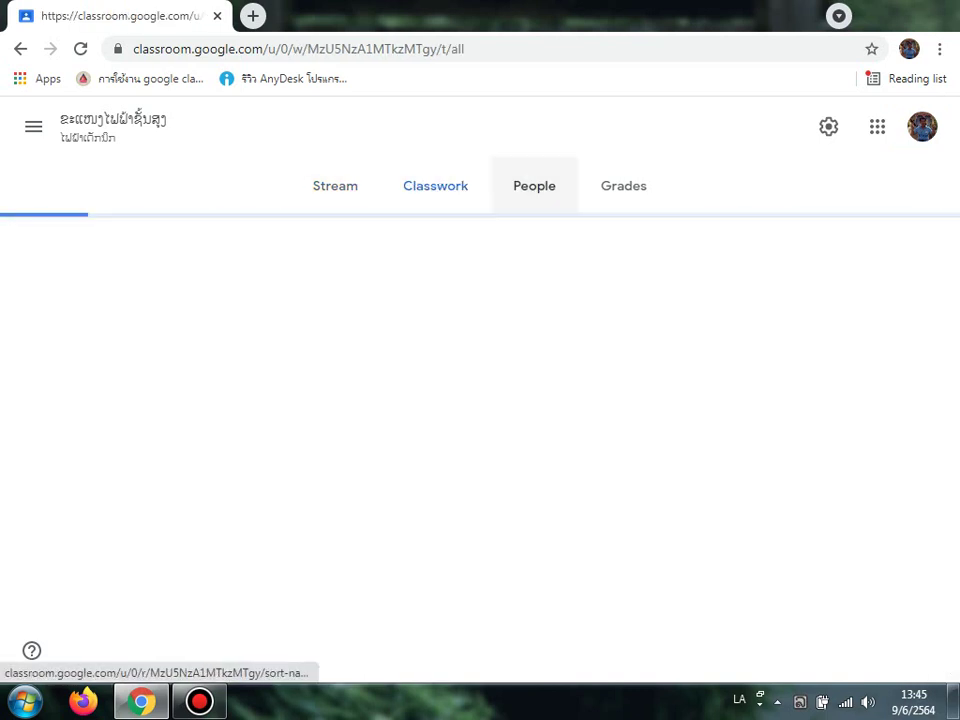
pyautogui.click(534, 186)
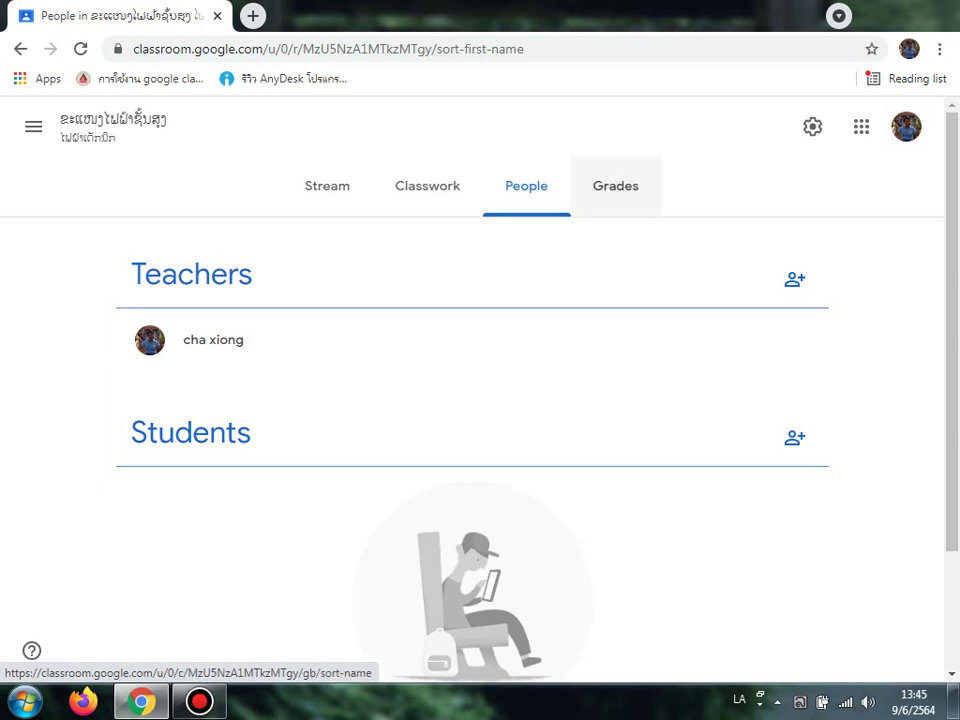
pyautogui.click(615, 186)
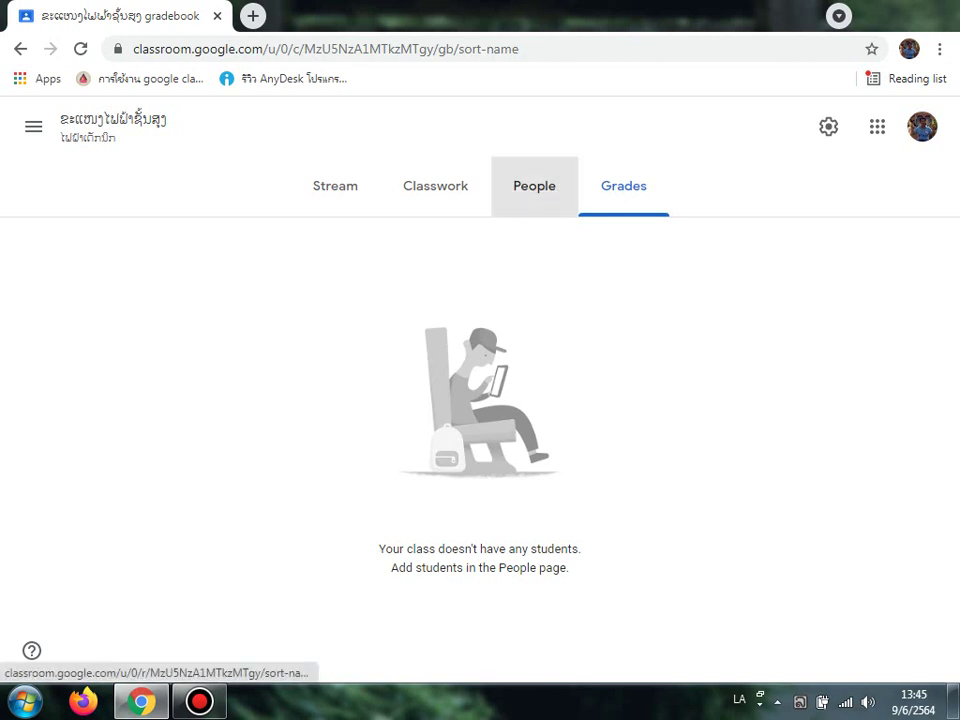
pyautogui.click(534, 186)
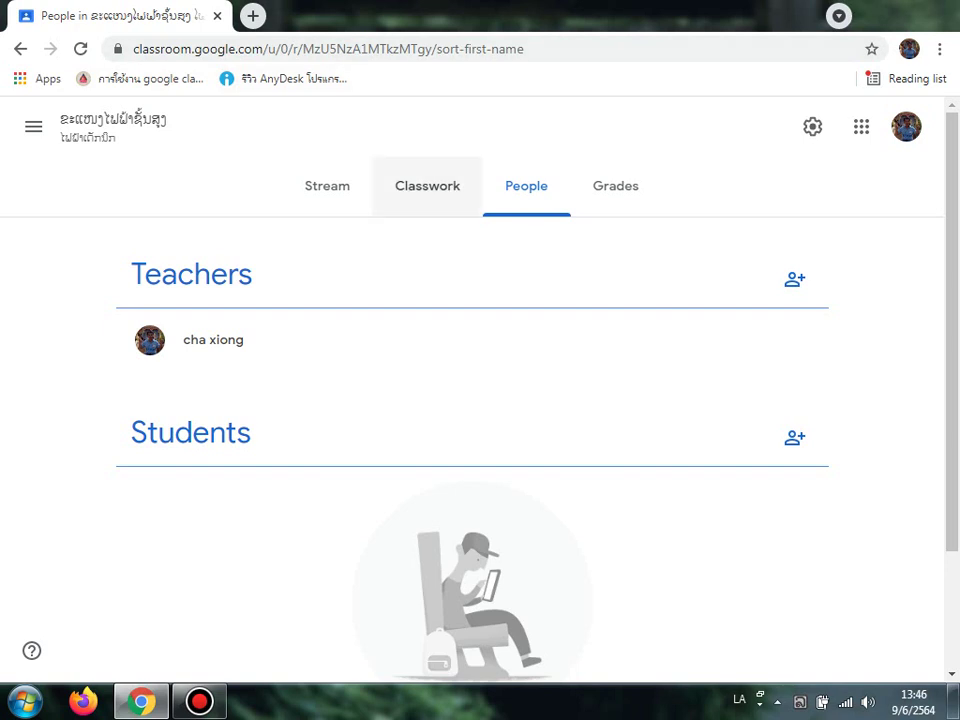
pyautogui.click(427, 186)
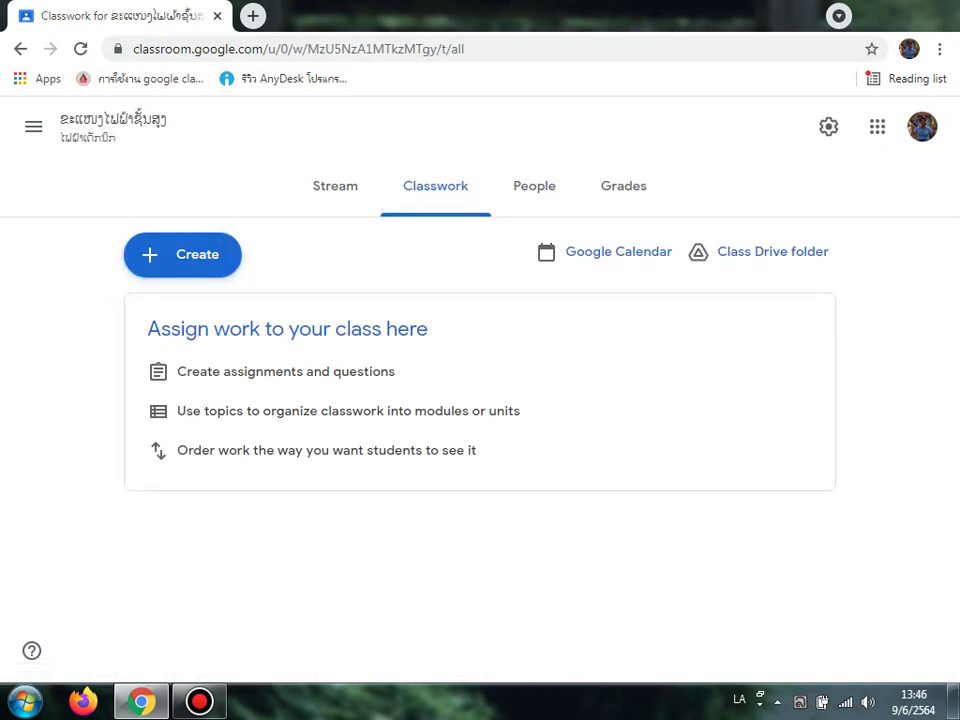
# Step: View the classwork types in the Create menu, then go back to the Stream and scroll down
pyautogui.click(182, 254)
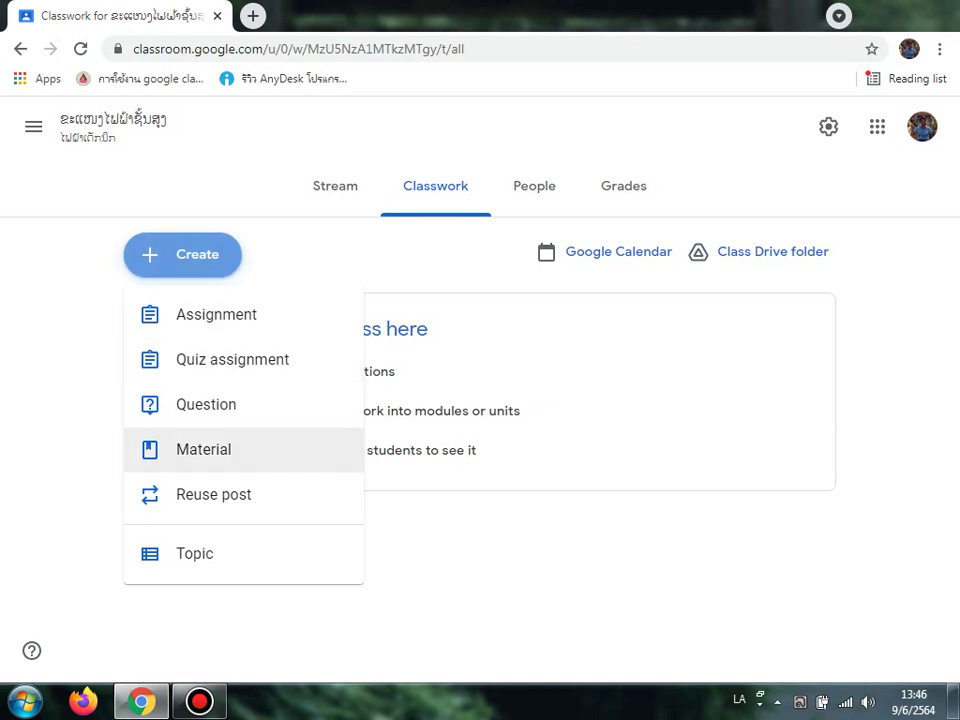
pyautogui.click(335, 186)
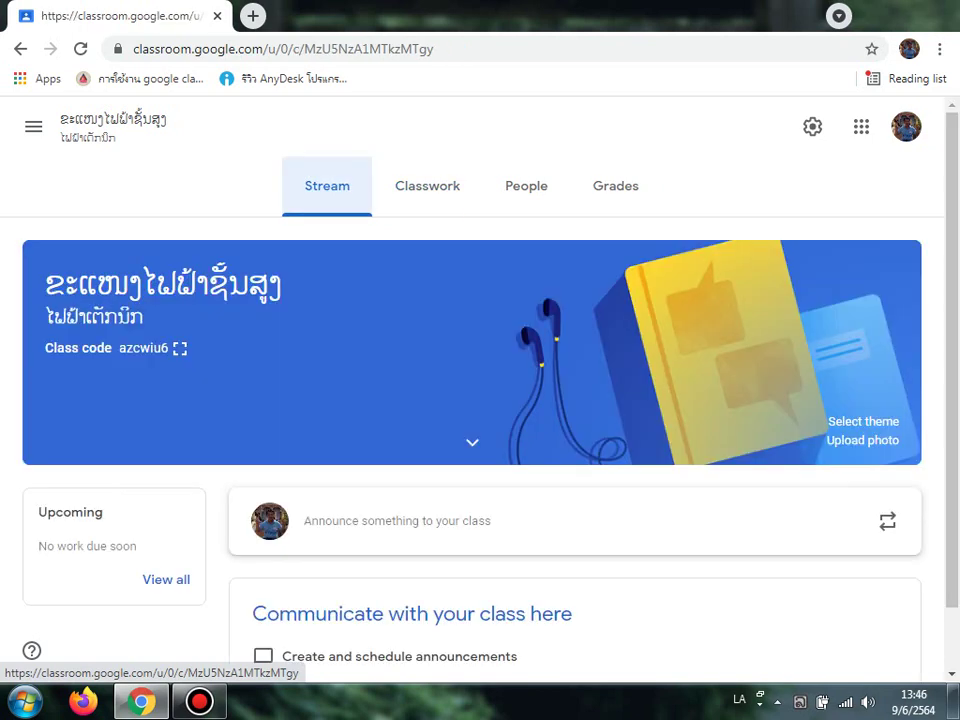
pyautogui.scroll(-1, 470, 400)
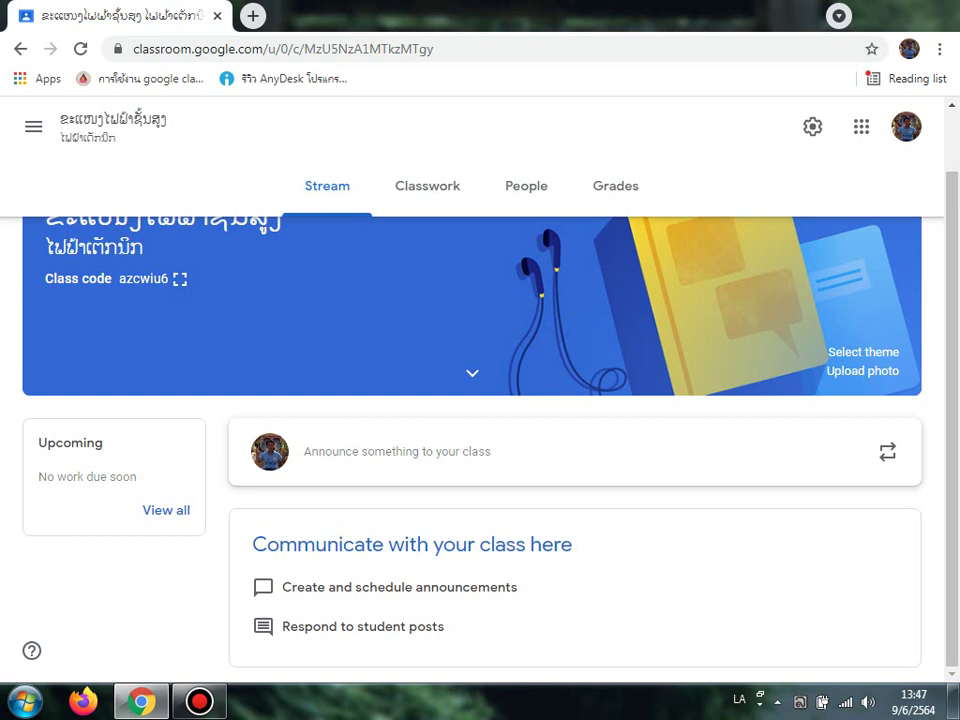
pyautogui.click(33, 126)
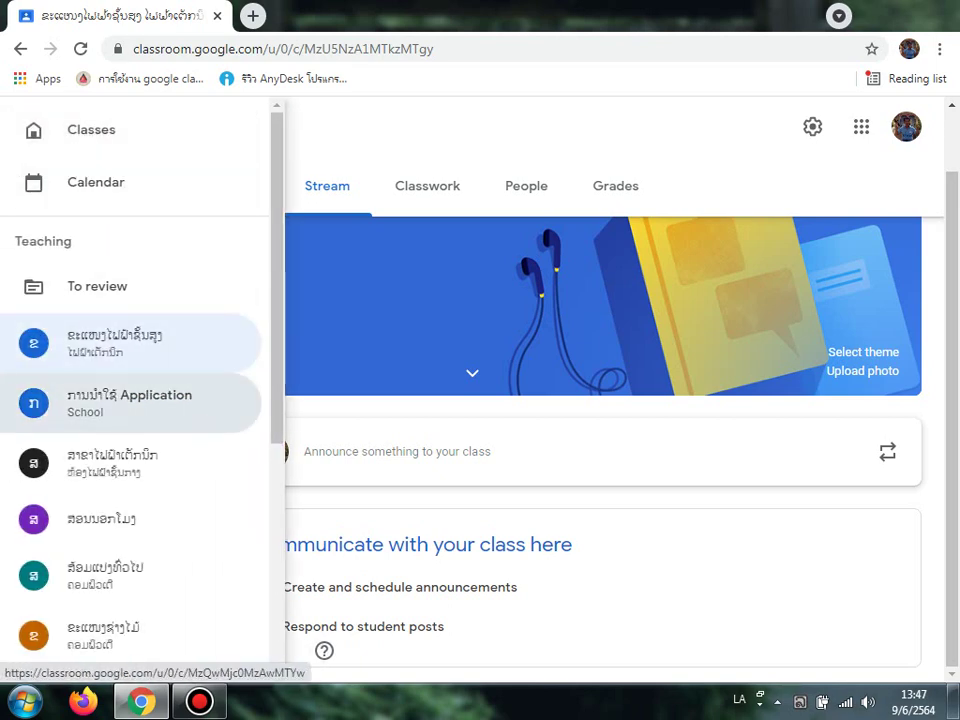
pyautogui.click(130, 402)
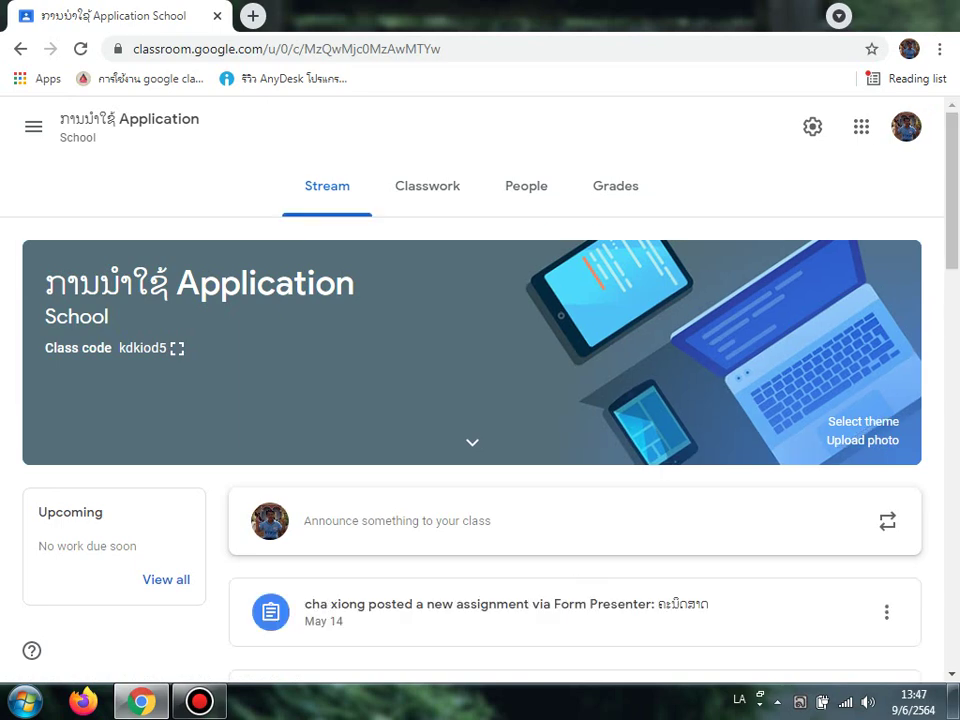
pyautogui.scroll(-8, 575, 320)
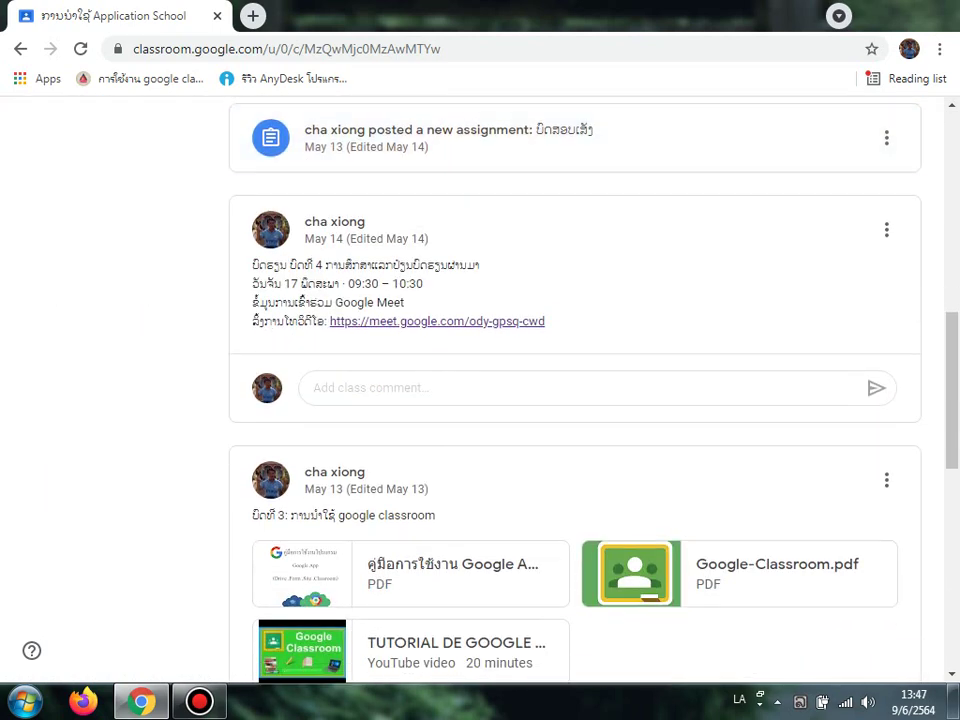
pyautogui.scroll(1, 575, 390)
pyautogui.scroll(-2, 575, 390)
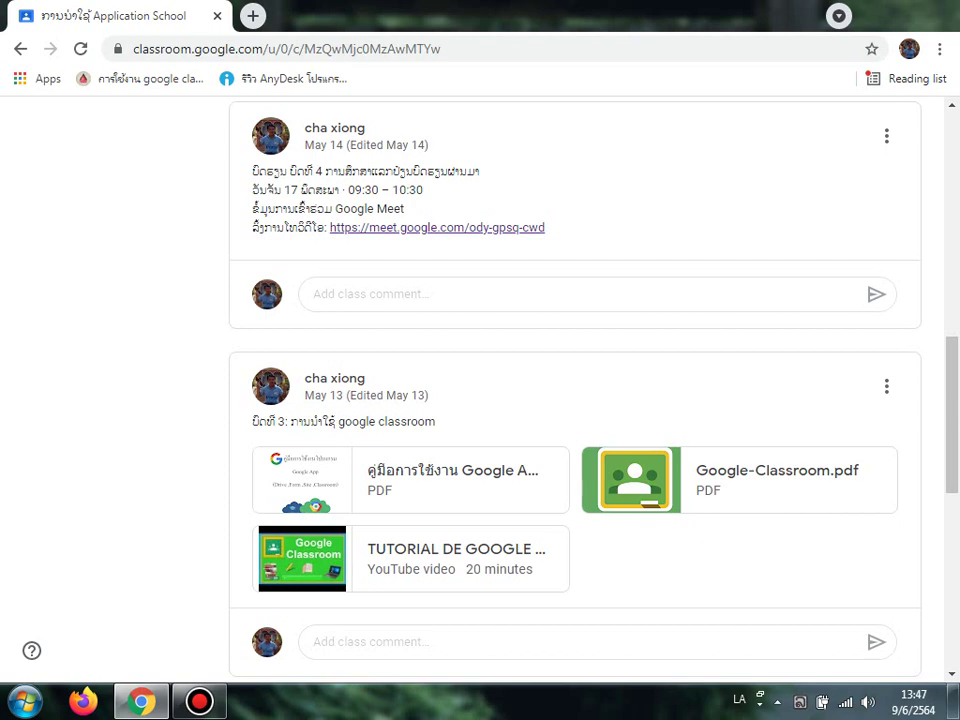
pyautogui.scroll(-6, 575, 390)
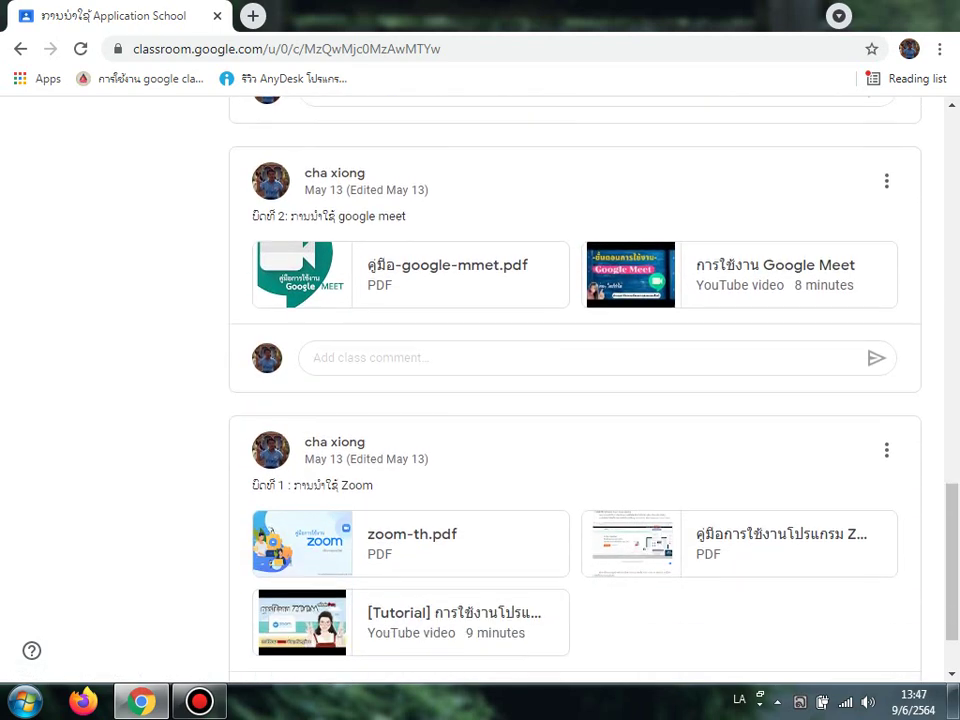
pyautogui.scroll(-1, 575, 390)
pyautogui.scroll(5, 575, 390)
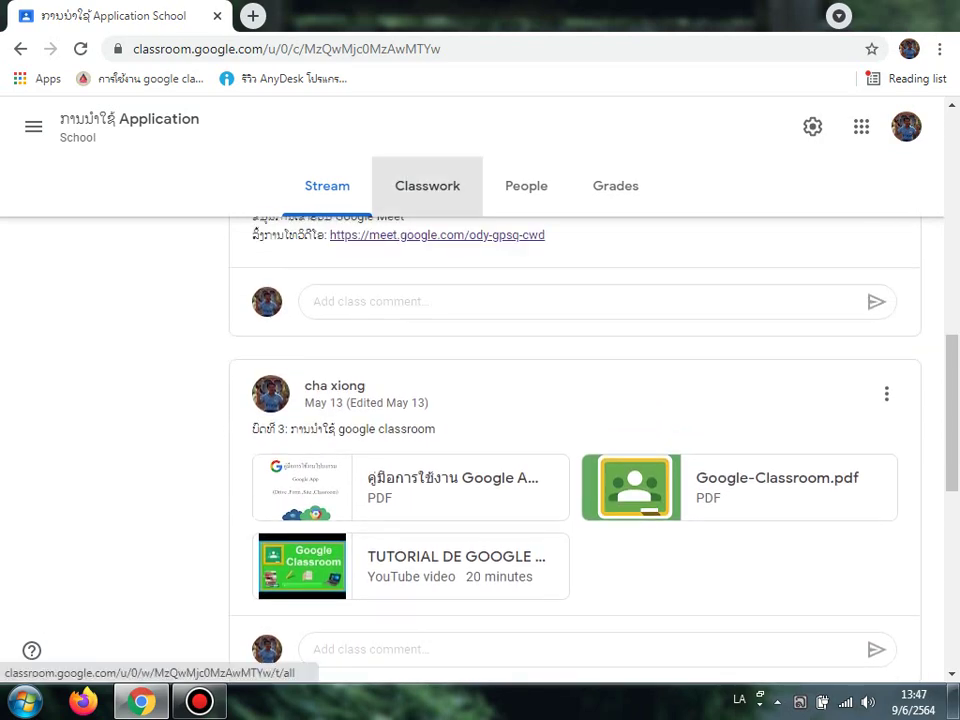
# Step: Expand each Application class assignment, seeing 0 of 5 turned in, then open People
pyautogui.click(427, 186)
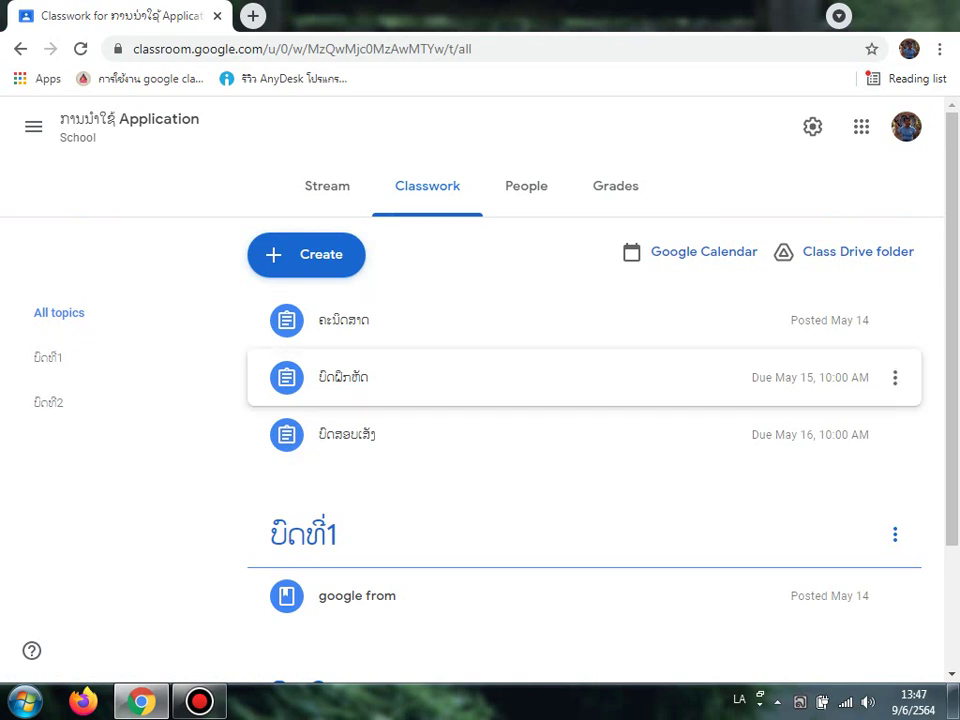
pyautogui.click(500, 434)
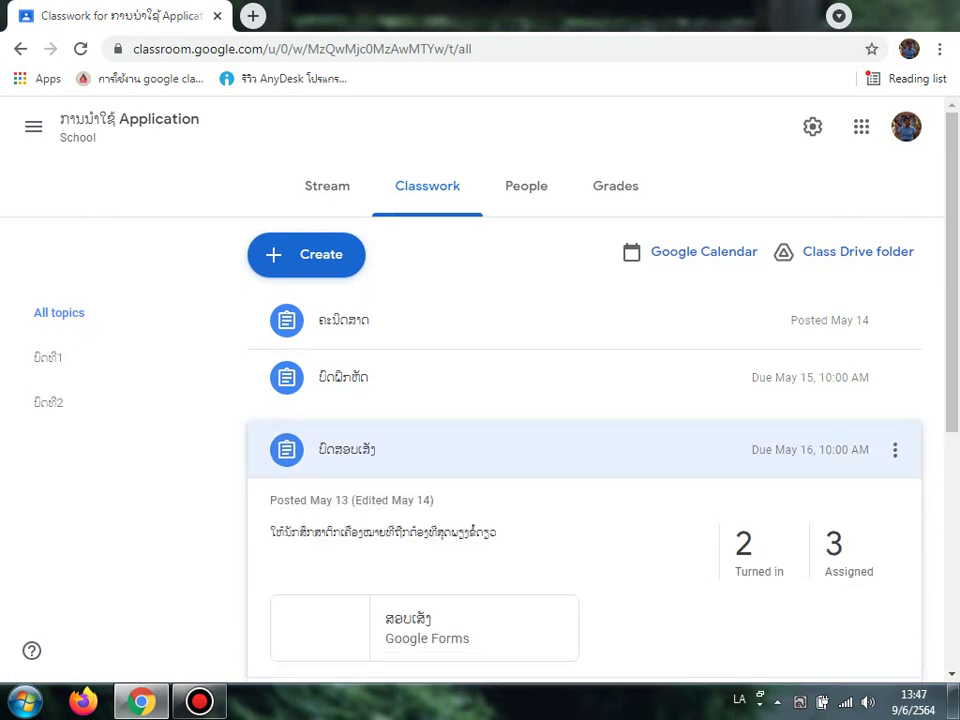
pyautogui.click(500, 377)
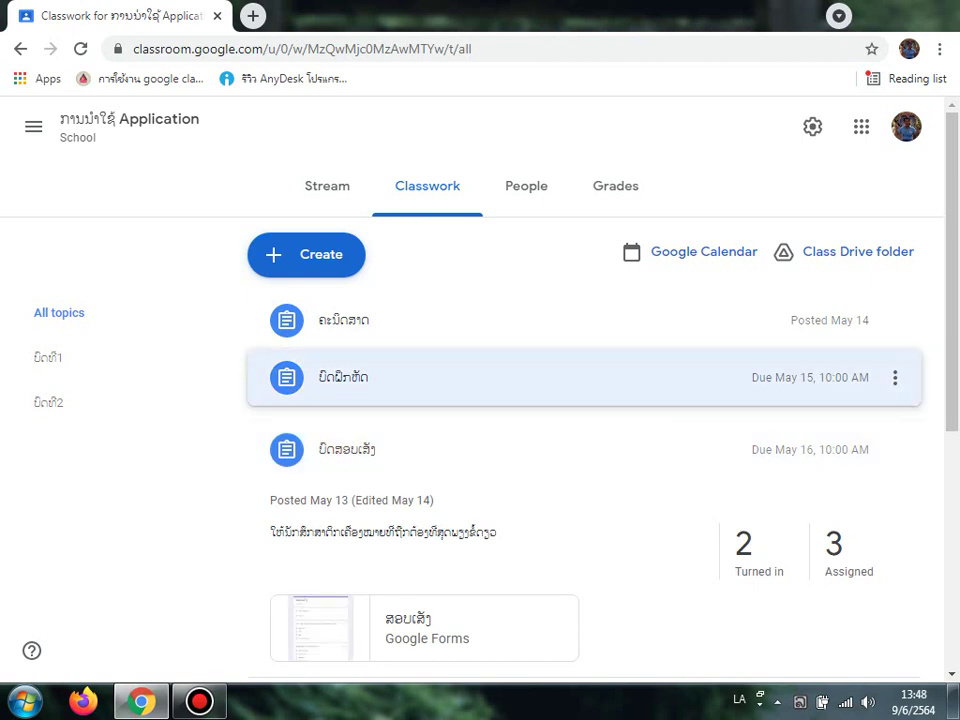
pyautogui.scroll(-2, 480, 450)
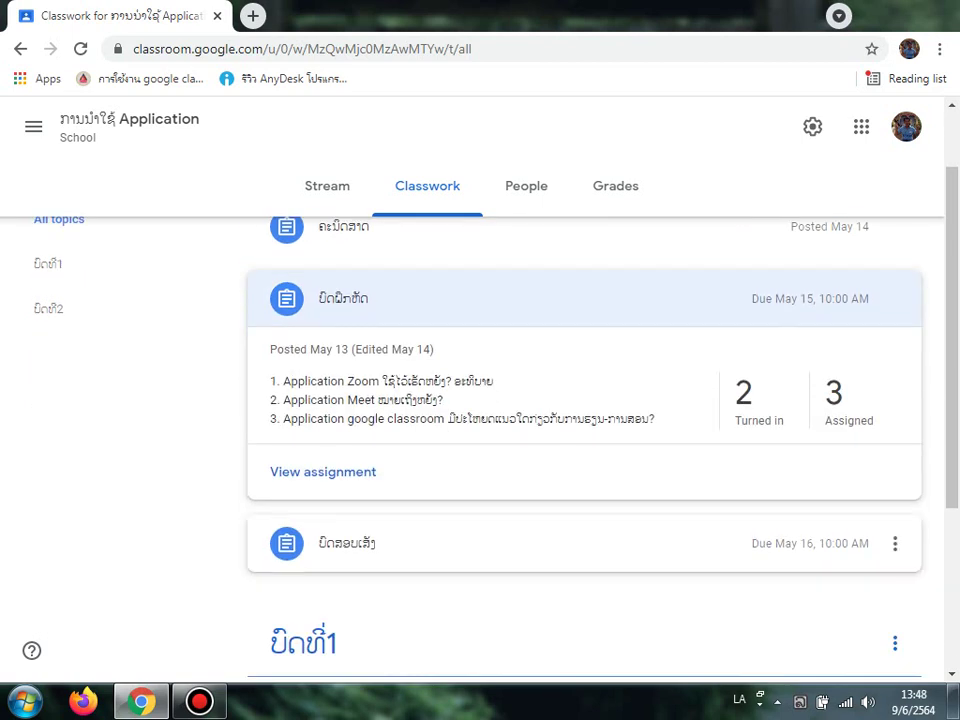
pyautogui.click(420, 514)
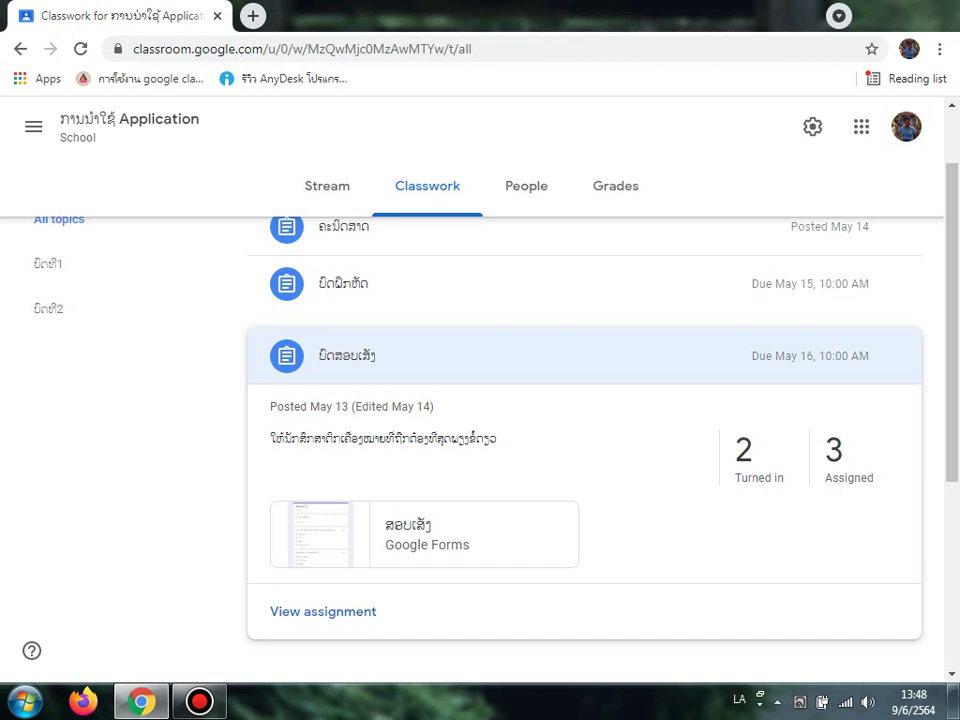
pyautogui.scroll(1, 584, 320)
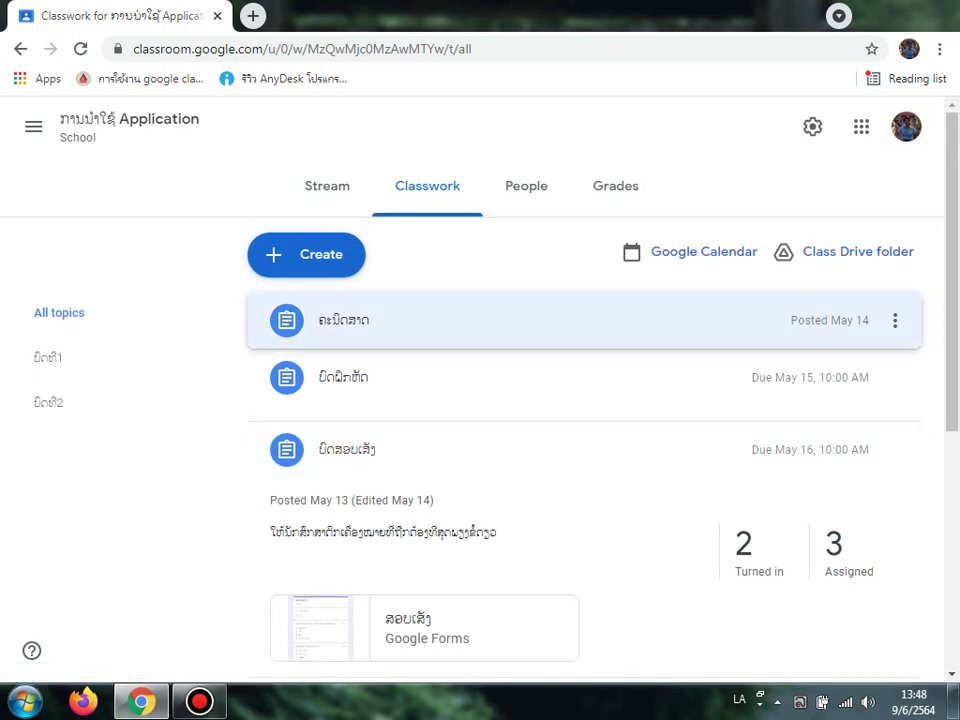
pyautogui.click(584, 320)
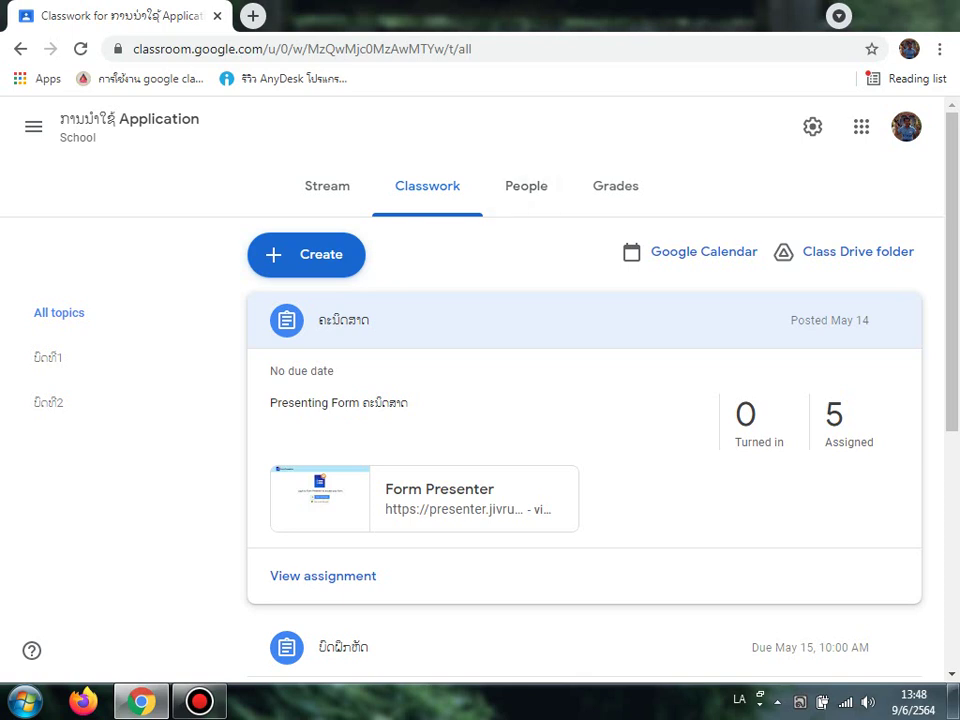
pyautogui.click(526, 186)
# Step: Review the five students, then open the gradebook with Missing work and two 30/30 draft scores
pyautogui.scroll(-3, 480, 390)
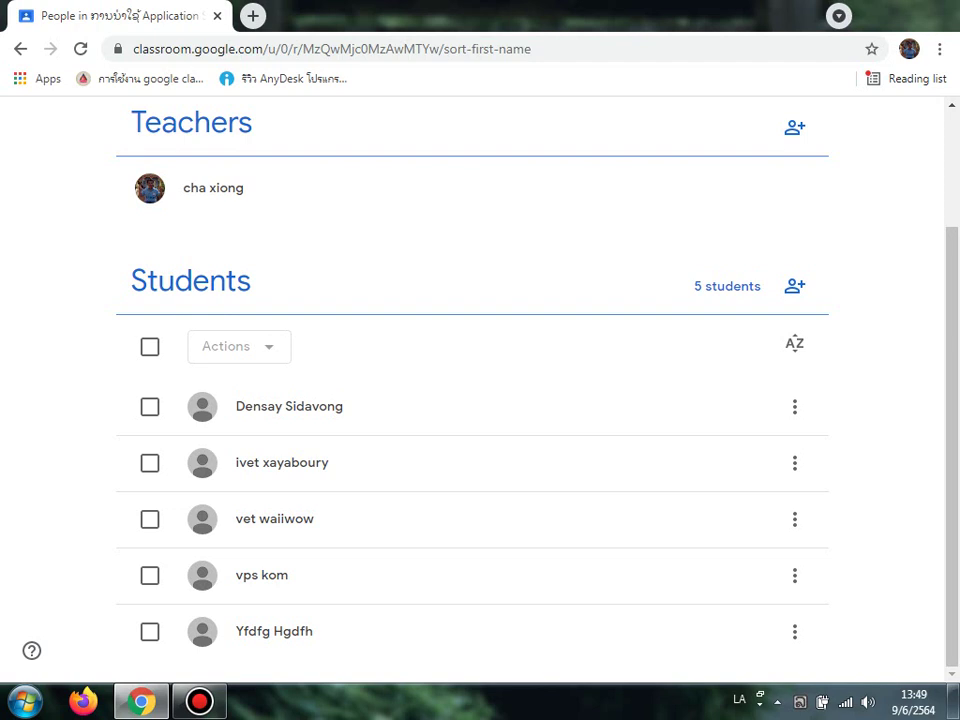
pyautogui.scroll(3, 480, 400)
pyautogui.click(622, 186)
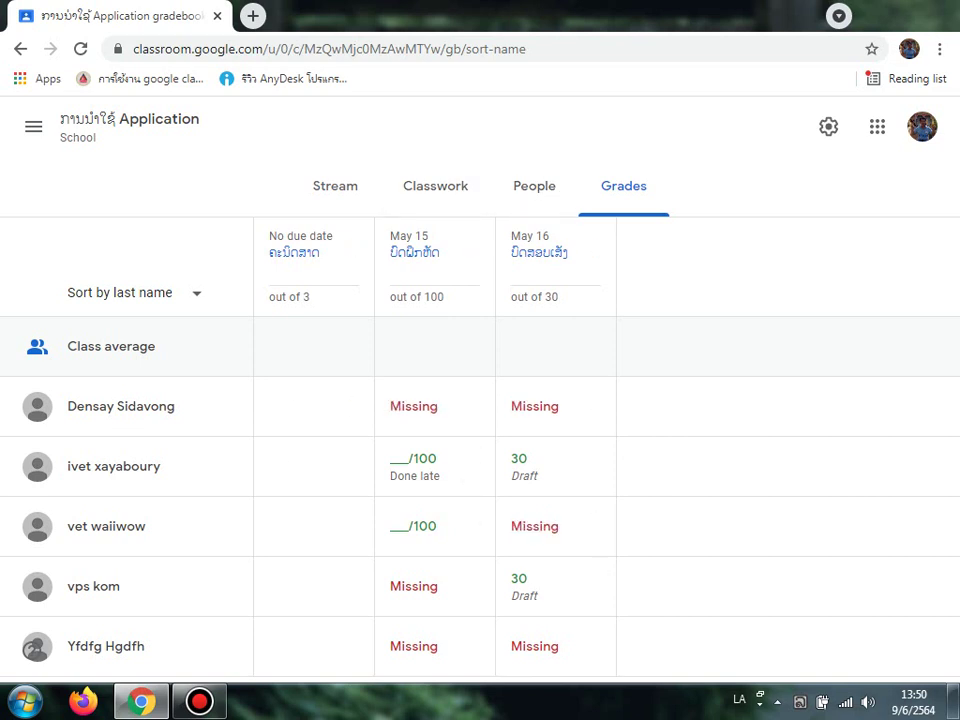
pyautogui.click(33, 126)
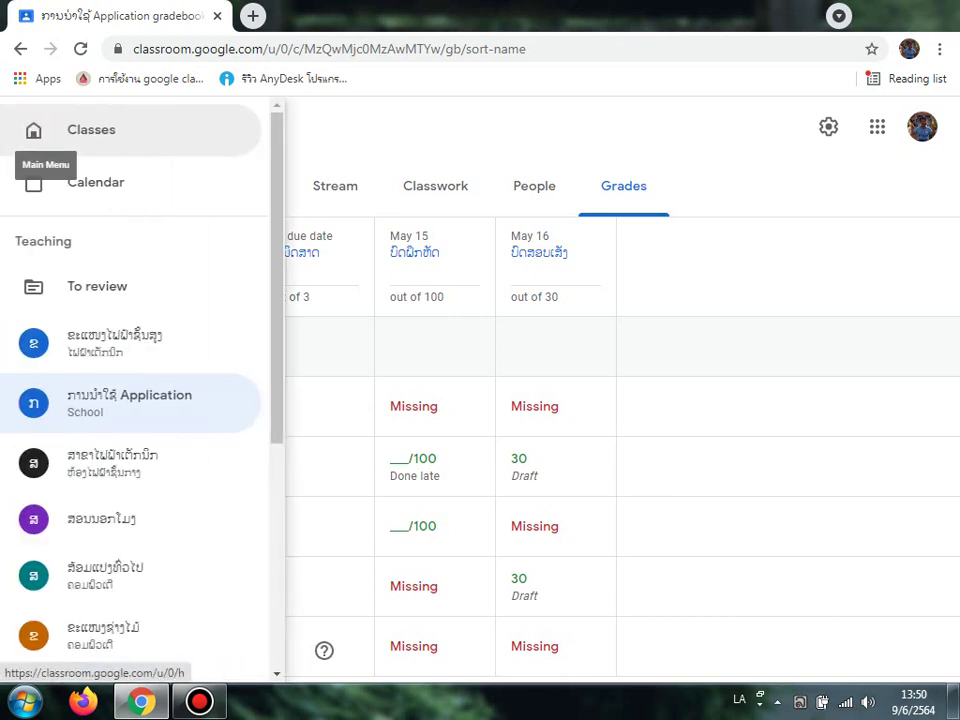
# Step: Open the first class from the classes overview and check its Classwork, People, Grades and Stream
pyautogui.click(91, 129)
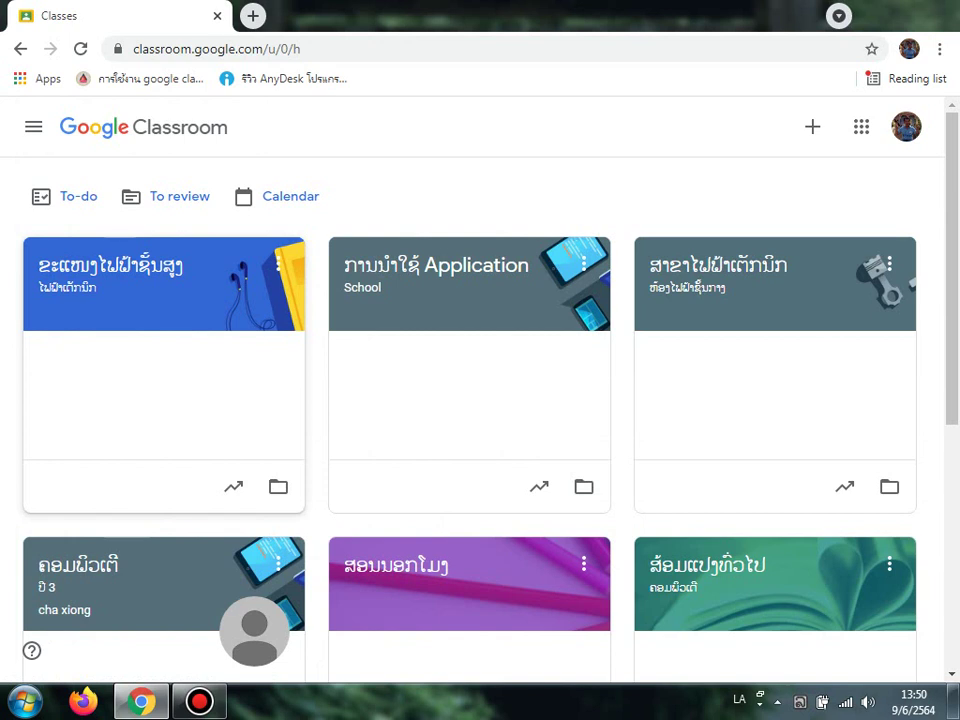
pyautogui.click(110, 266)
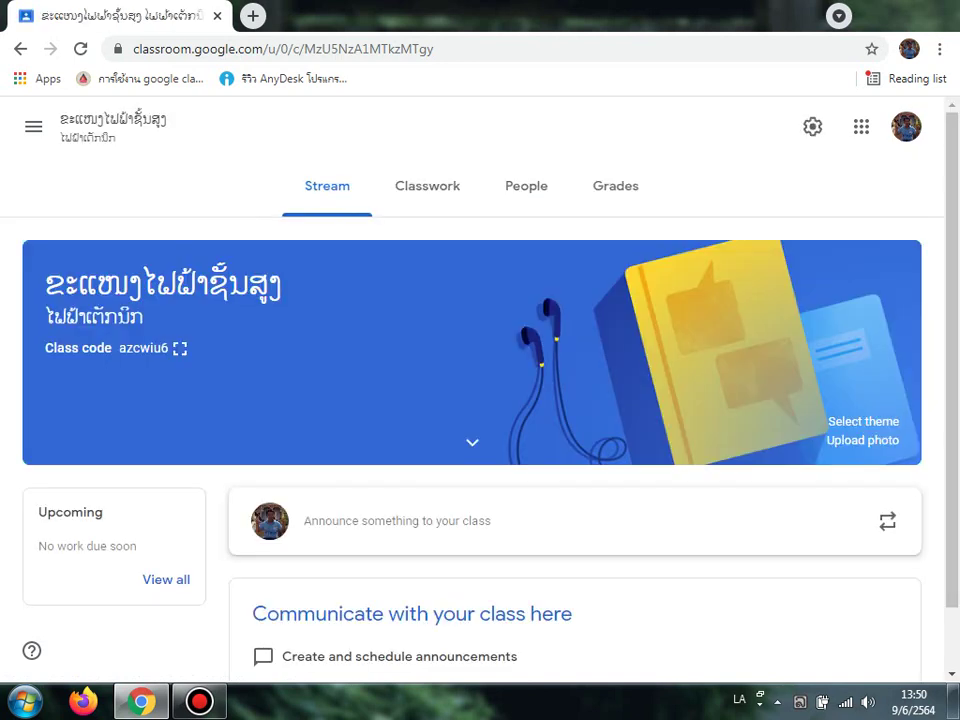
pyautogui.scroll(-1, 472, 400)
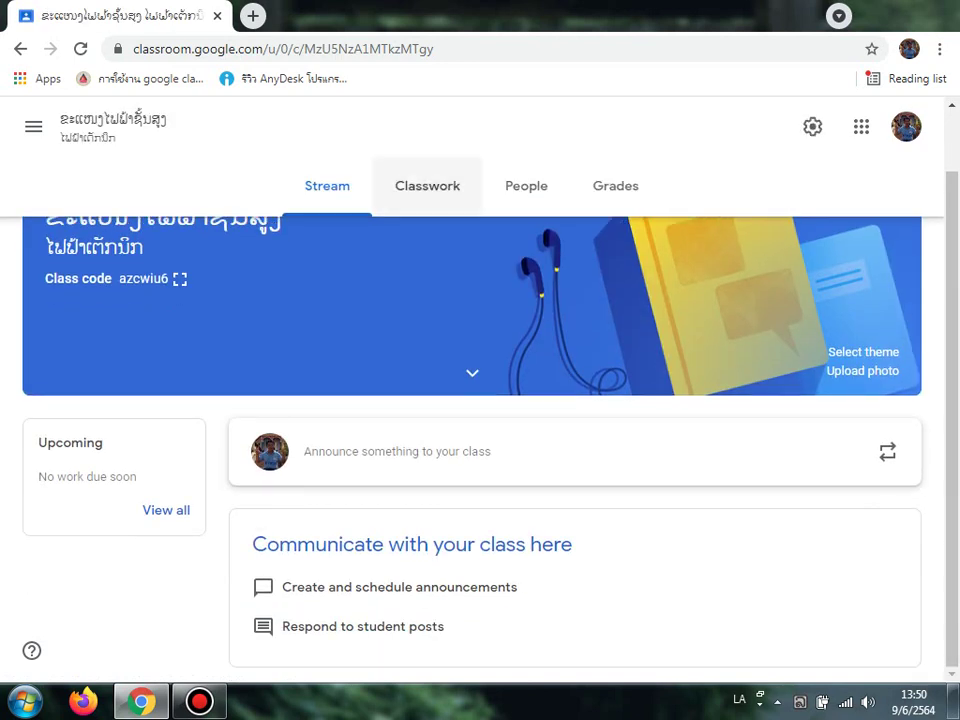
pyautogui.click(427, 186)
pyautogui.click(534, 186)
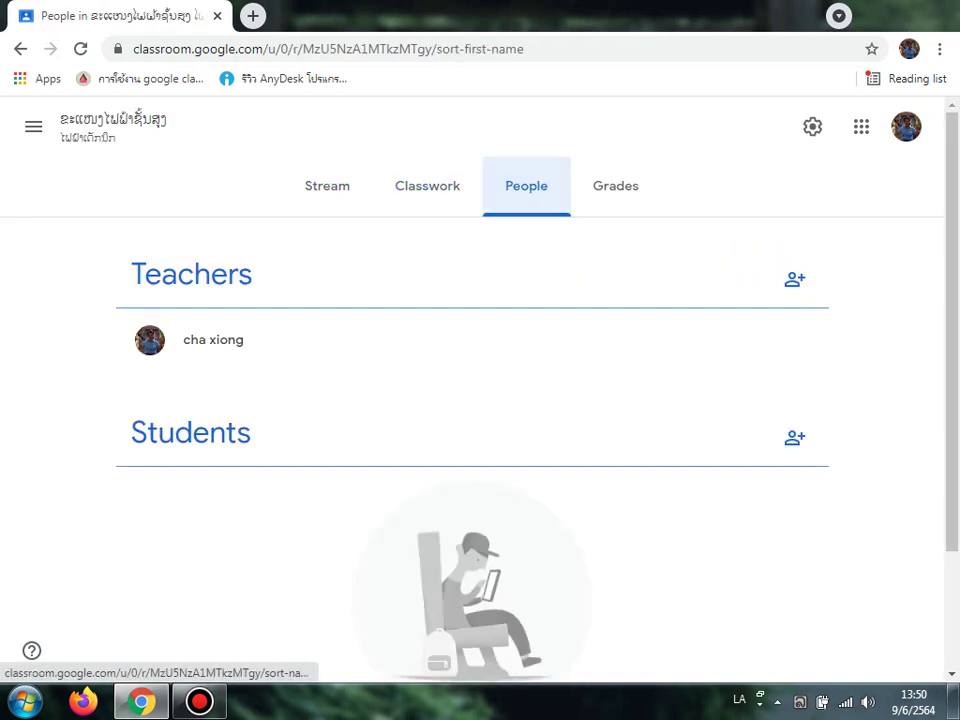
pyautogui.click(623, 186)
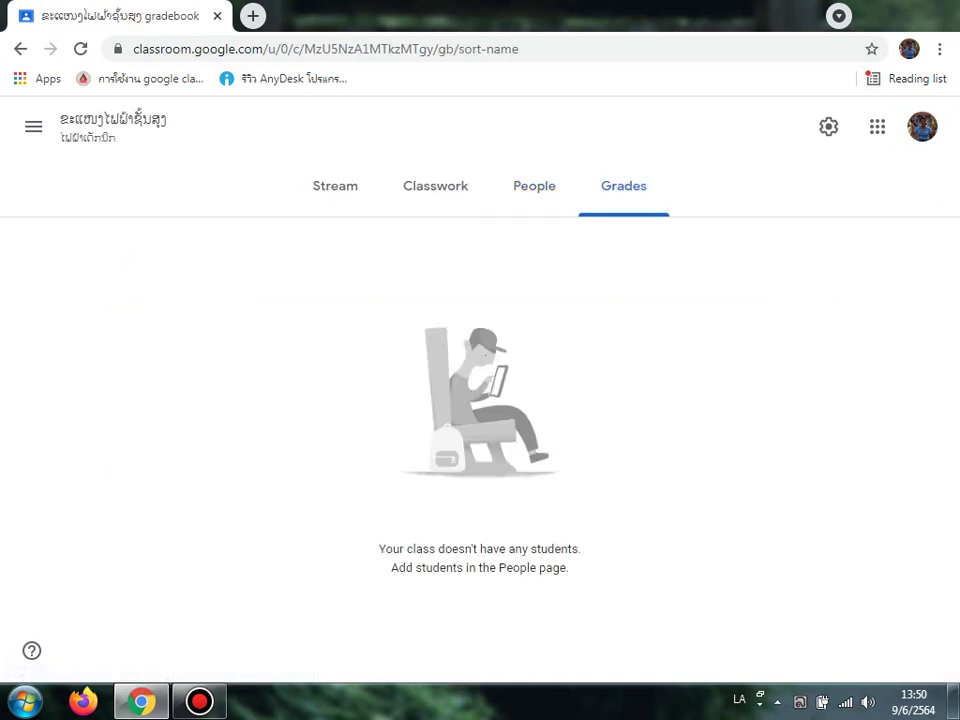
pyautogui.click(335, 186)
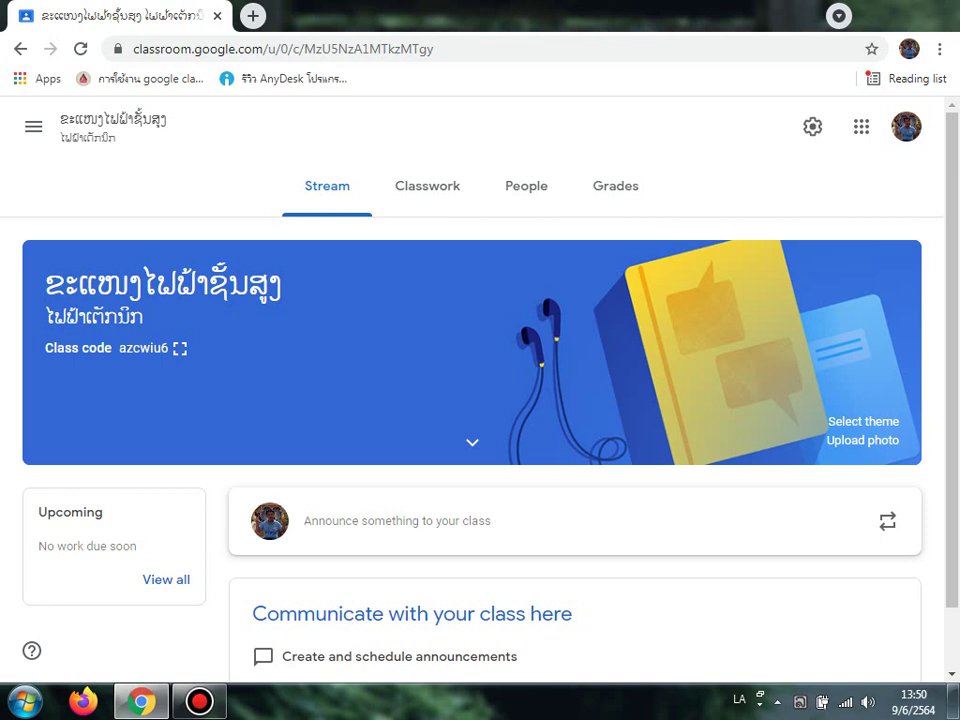
# Step: Recheck the student-less gradebook and People list, then return to the Stream
pyautogui.click(615, 186)
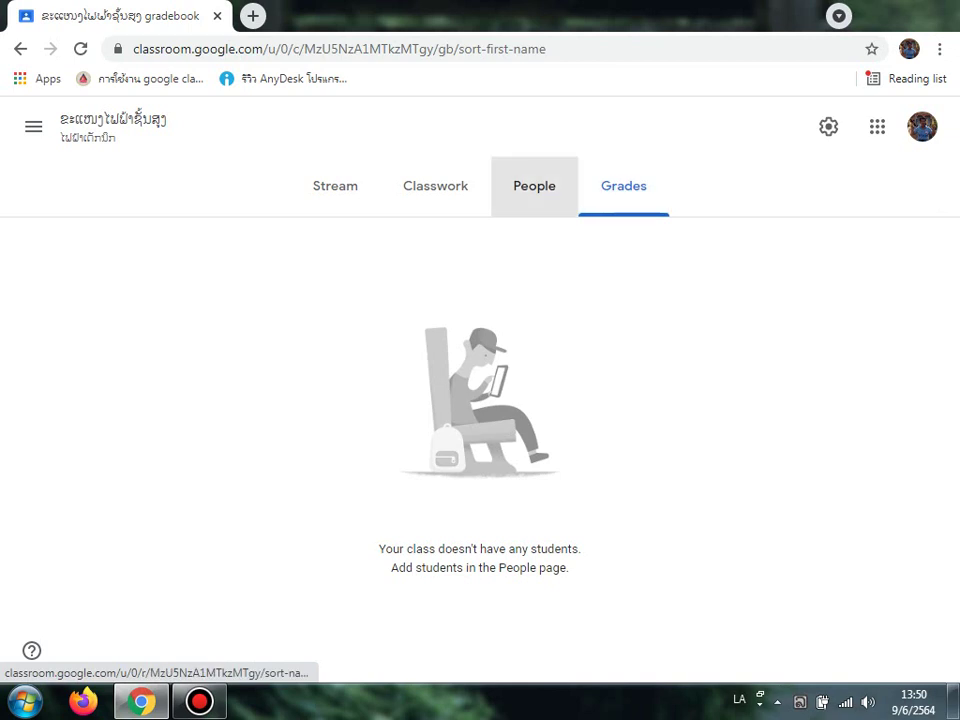
pyautogui.click(534, 186)
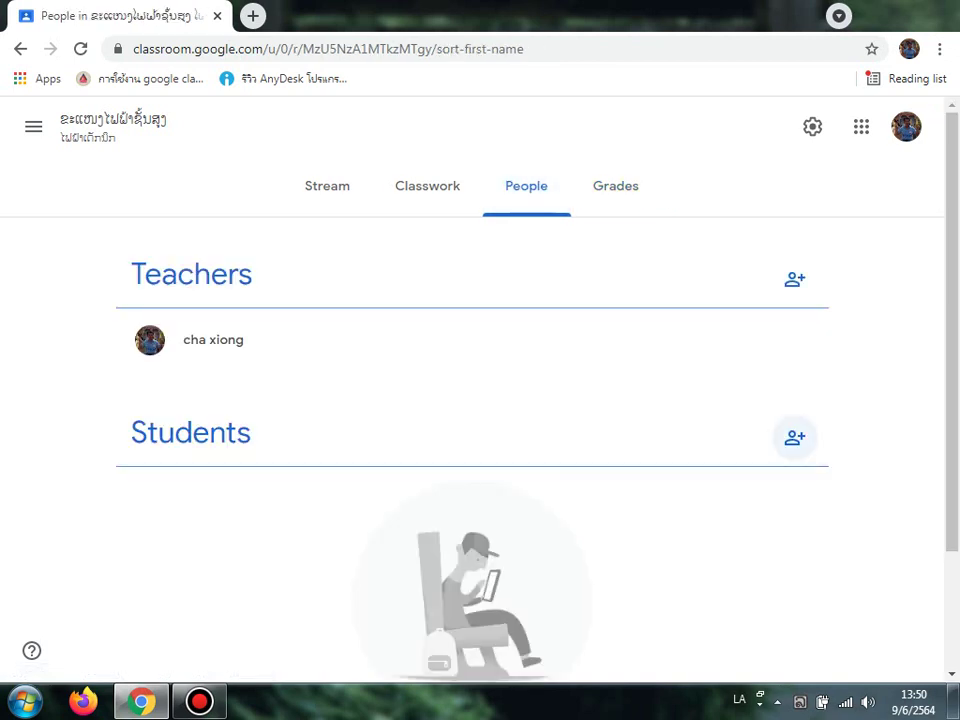
pyautogui.click(327, 186)
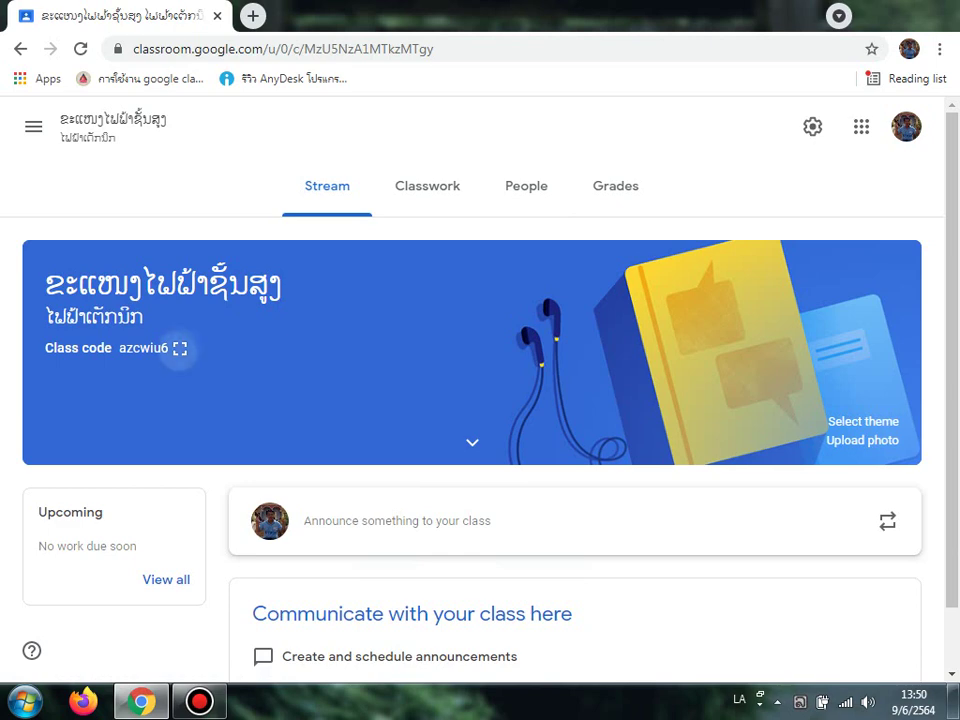
# Step: Copy the ຂະແໜງໄຟຟ້າຊັ້ນສູງ class code from its enlarged display, then close the display
pyautogui.click(180, 348)
pyautogui.moveTo(252, 380); pyautogui.dragTo(690, 380)
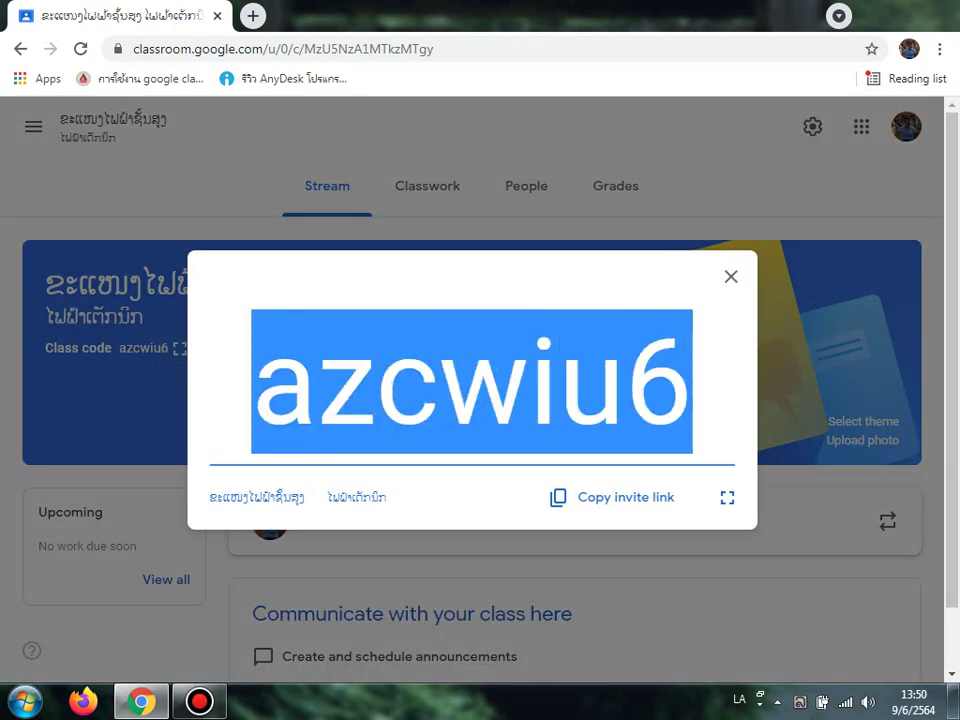
pyautogui.rightClick(654, 428)
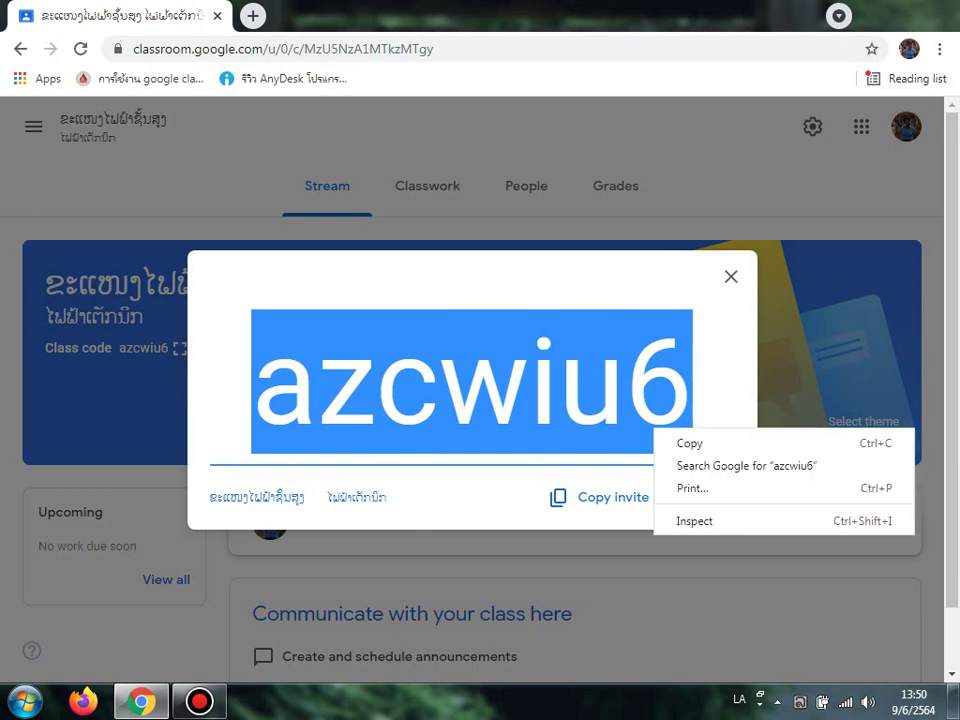
pyautogui.click(580, 400)
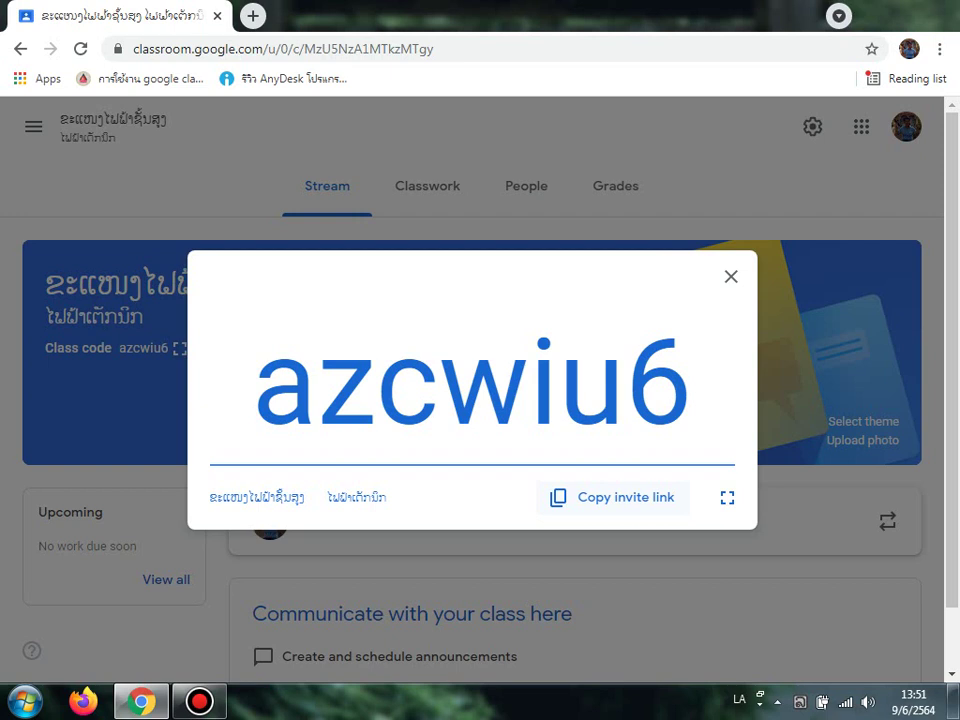
pyautogui.moveTo(253, 380); pyautogui.dragTo(692, 380)
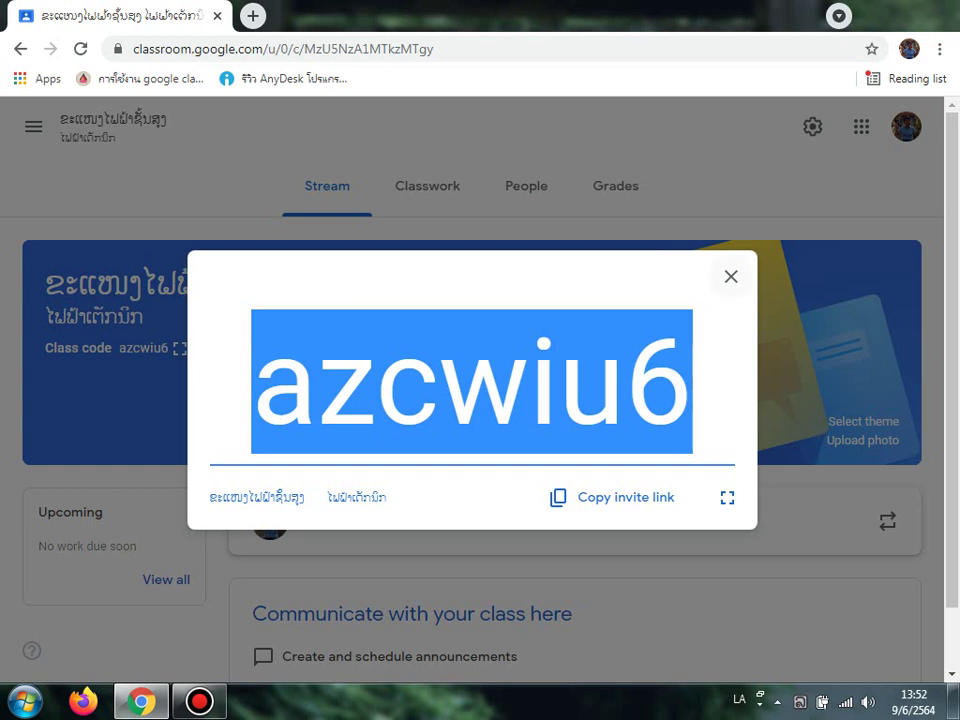
pyautogui.press('Escape')
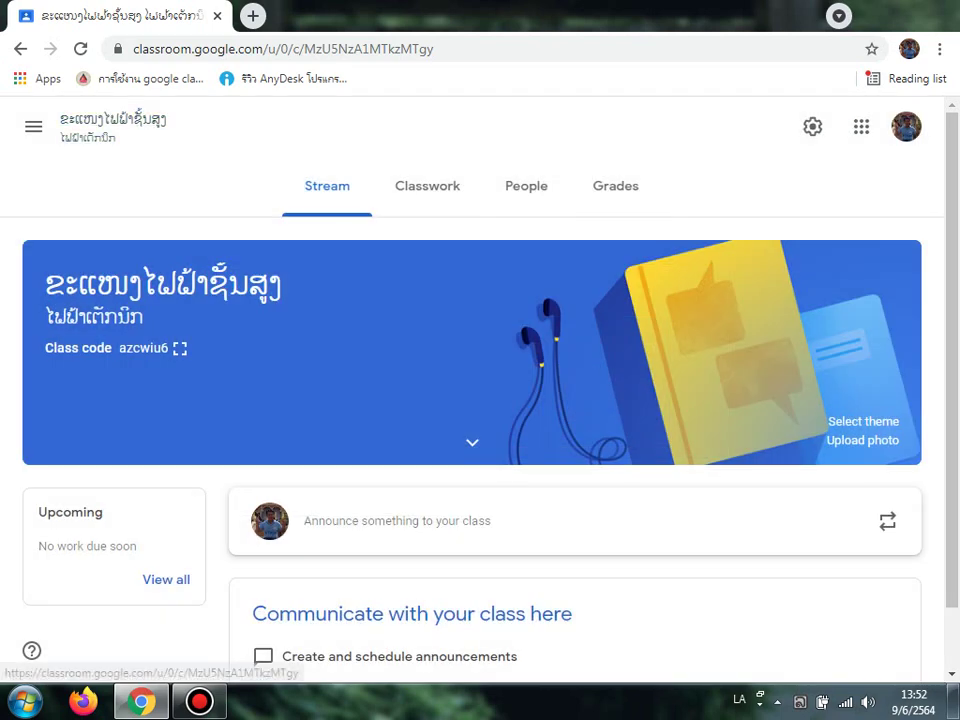
# Step: Go back to the Classes list, view the join/create class options, and minimize Chrome
pyautogui.click(33, 126)
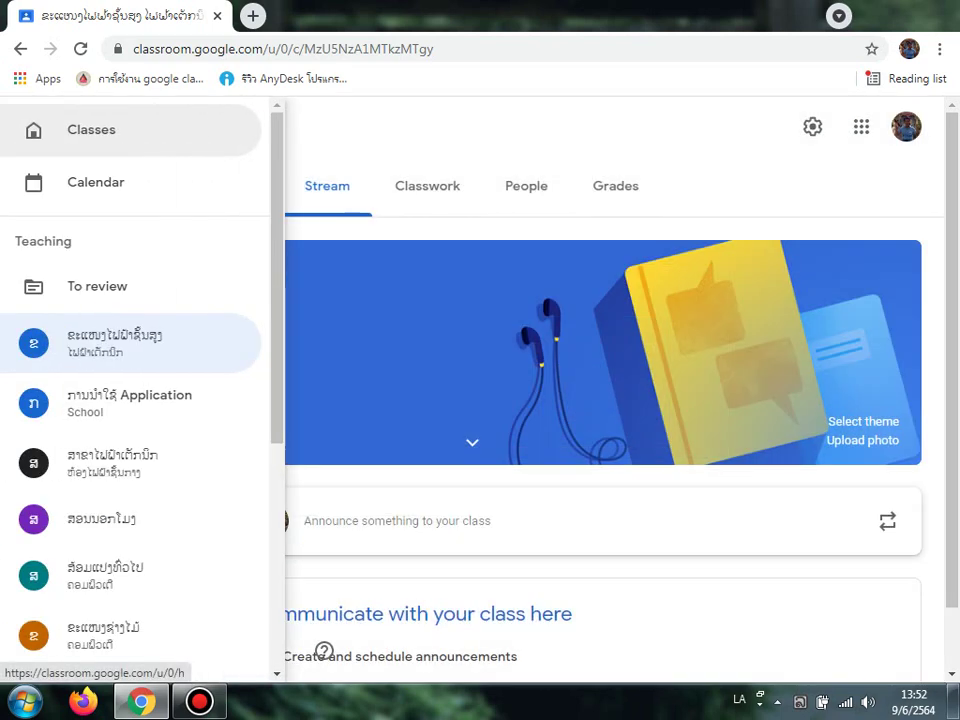
pyautogui.click(40, 128)
pyautogui.click(812, 126)
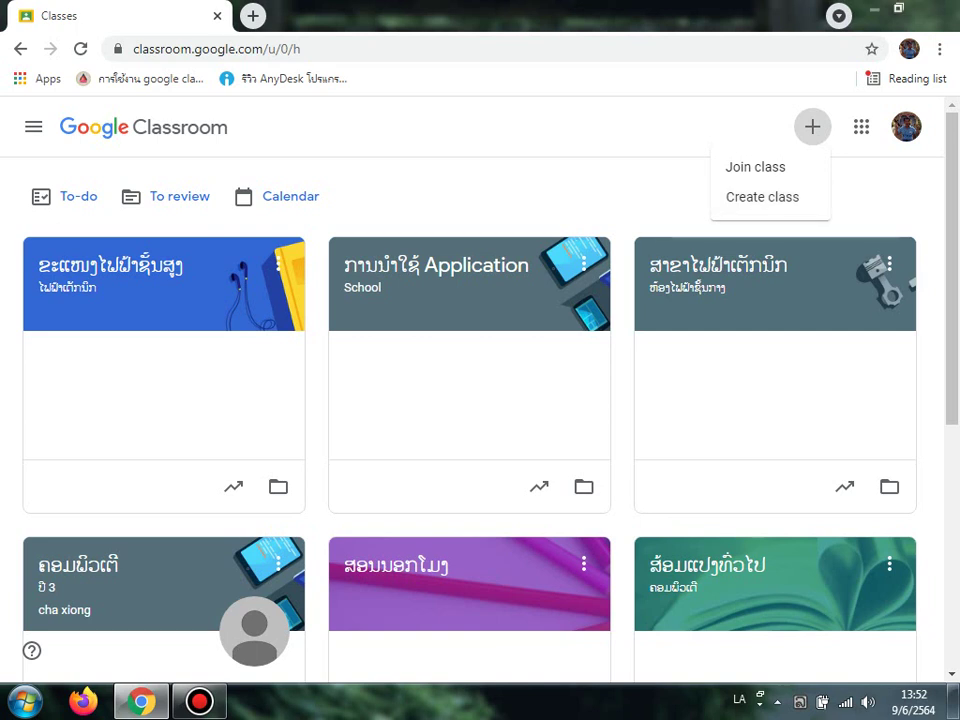
pyautogui.click(873, 9)
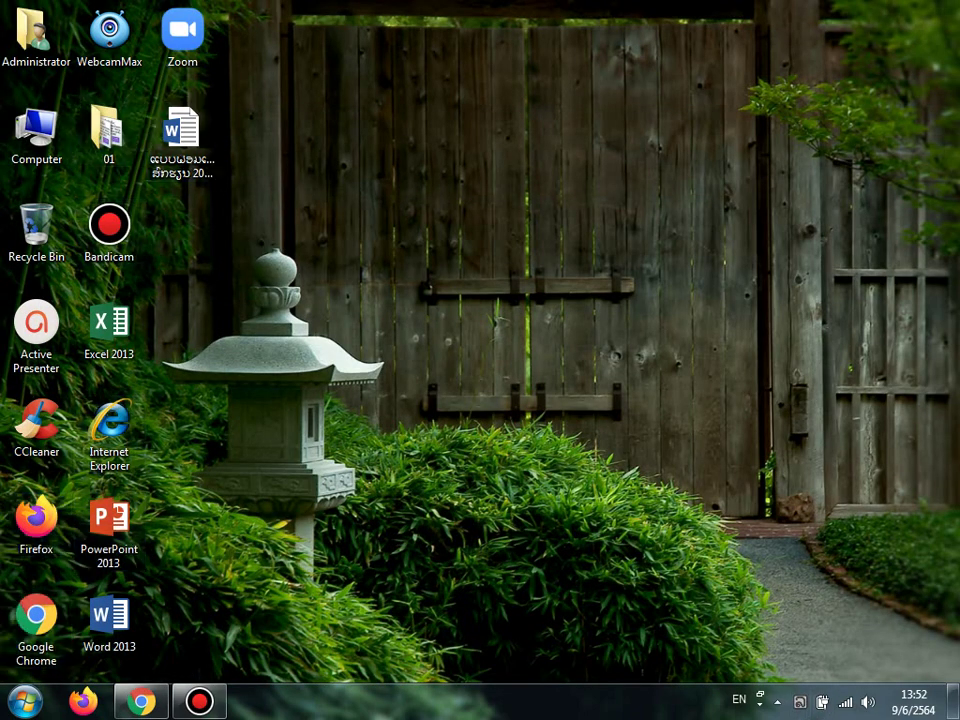
# Step: Launch AnyDesk from the Administrator > Downloads folder in Windows Explorer
pyautogui.doubleClick(30, 32)
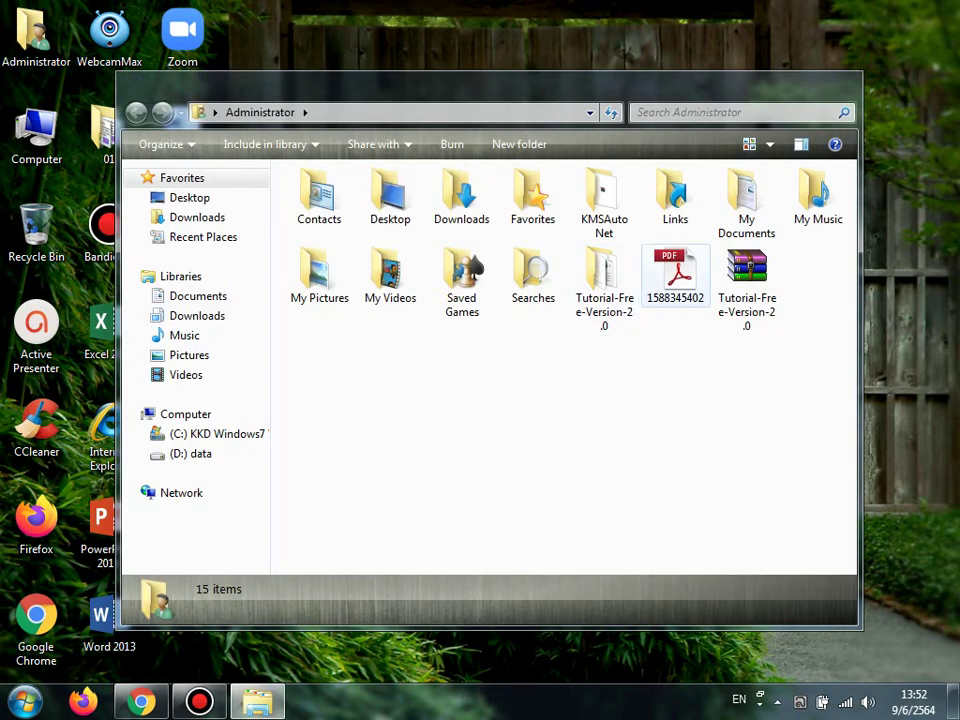
pyautogui.doubleClick(461, 195)
pyautogui.scroll(-3, 555, 345)
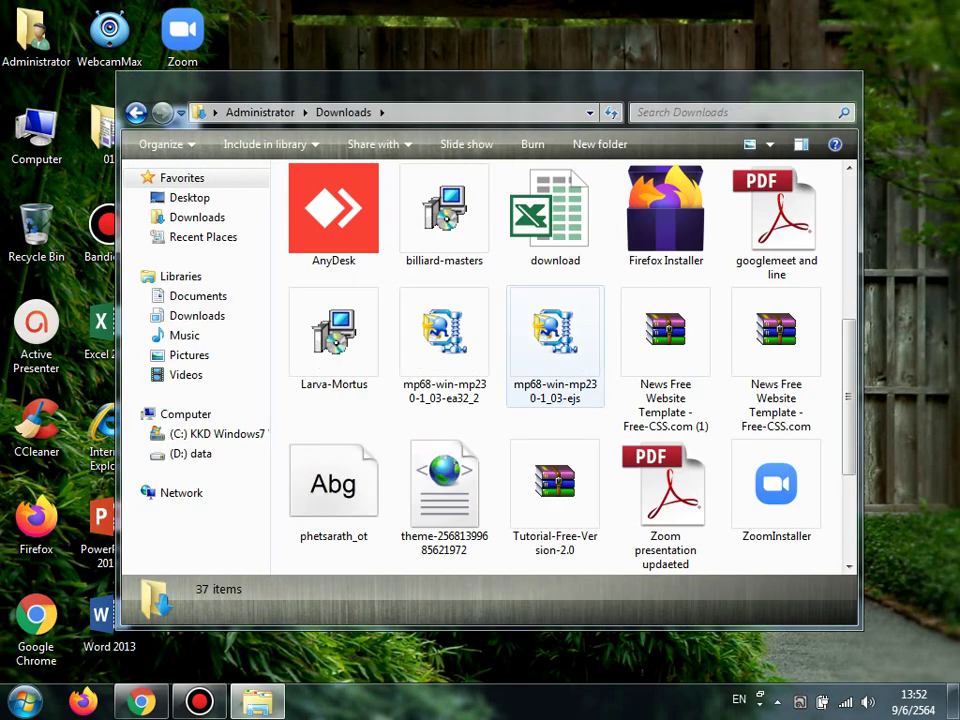
pyautogui.doubleClick(333, 210)
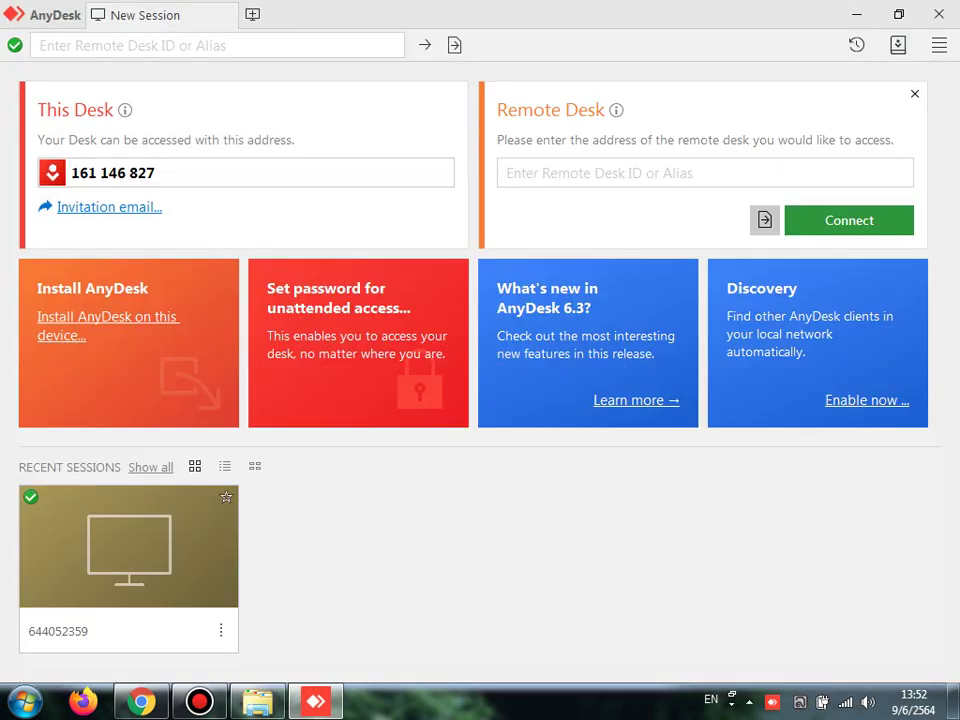
# Step: Connect to the recent remote phone session, entering the session password
pyautogui.click(129, 569)
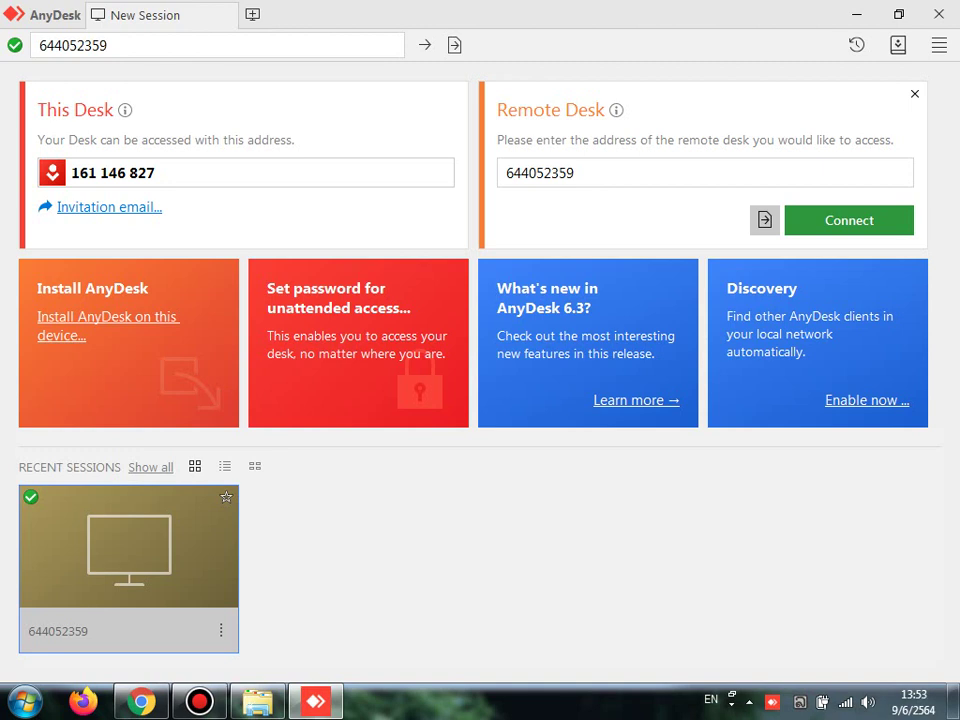
pyautogui.press('Return')
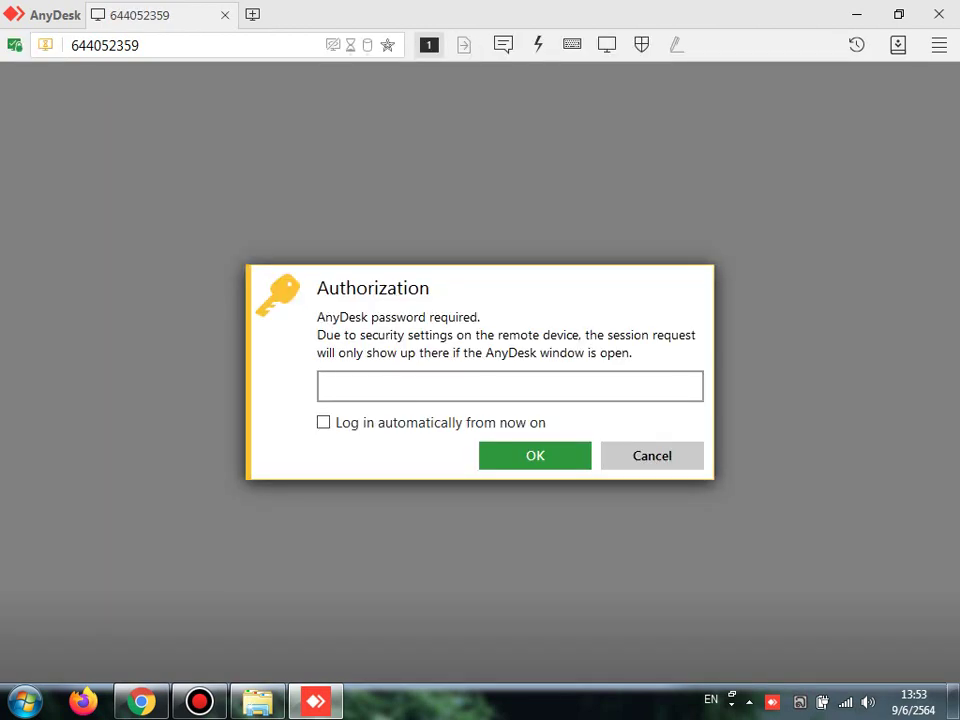
pyautogui.write('**********')
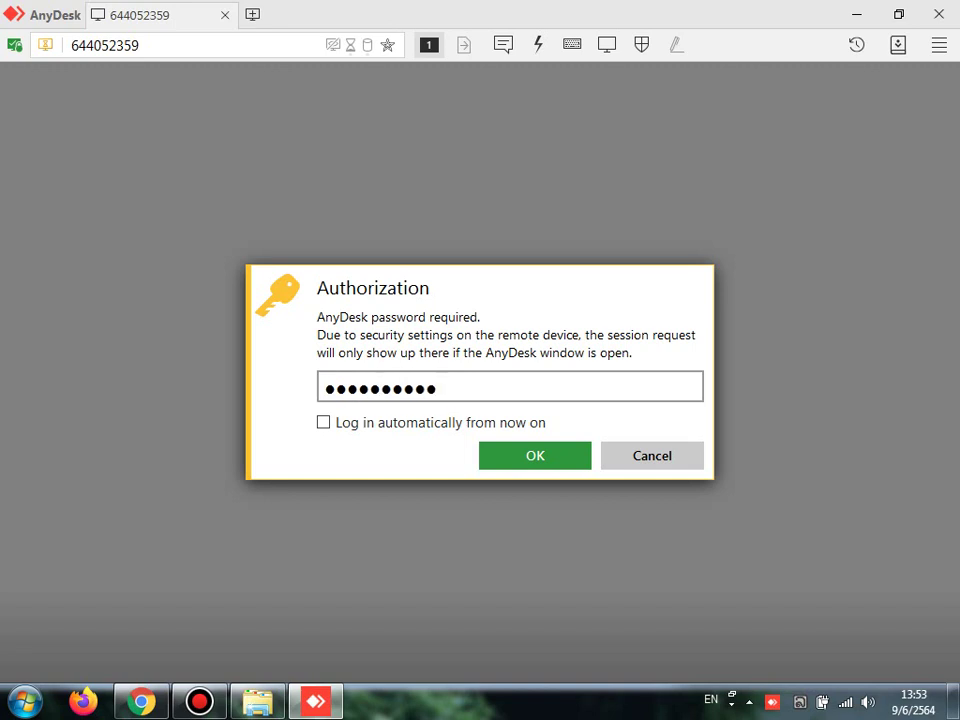
pyautogui.press('Return')
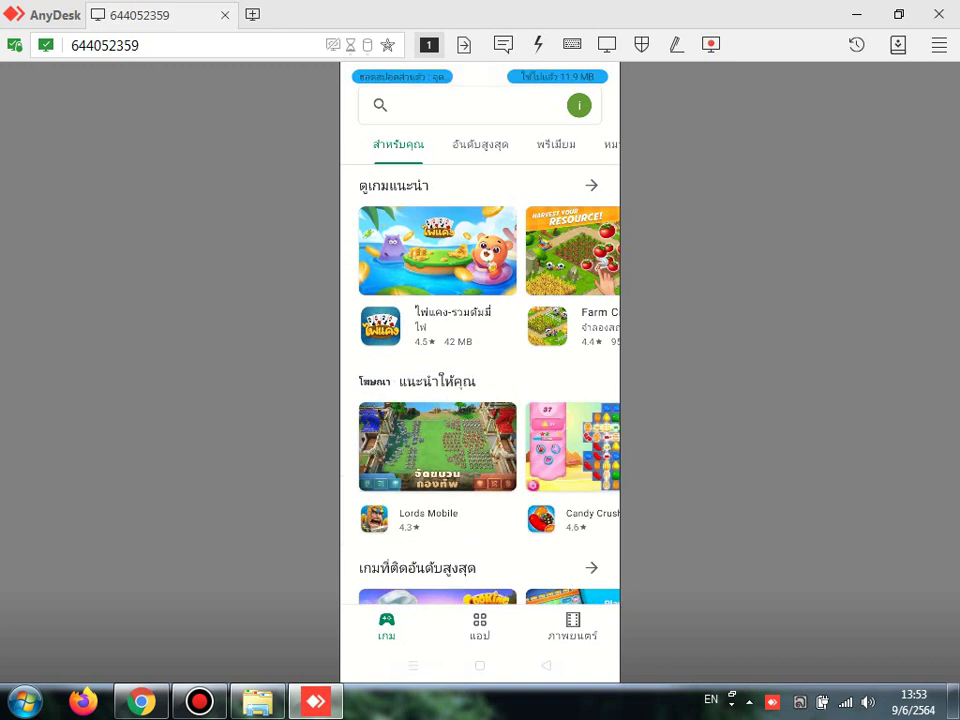
# Step: Search the phone's Play Store for 'goog' and open the Google Classroom suggestion
pyautogui.click(480, 105)
pyautogui.write('goog')
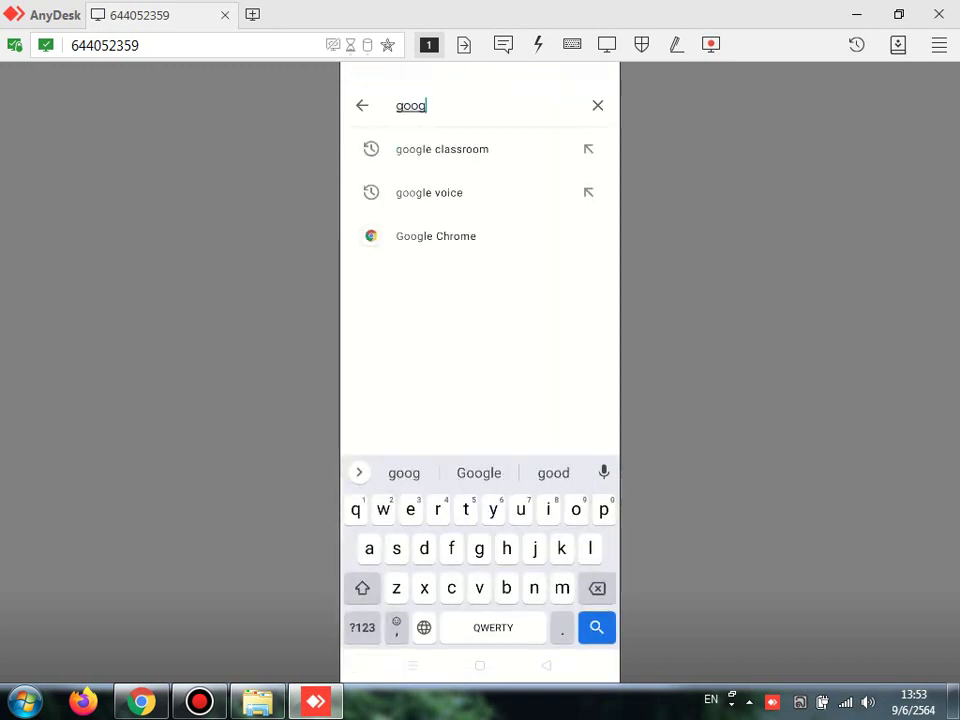
pyautogui.click(465, 149)
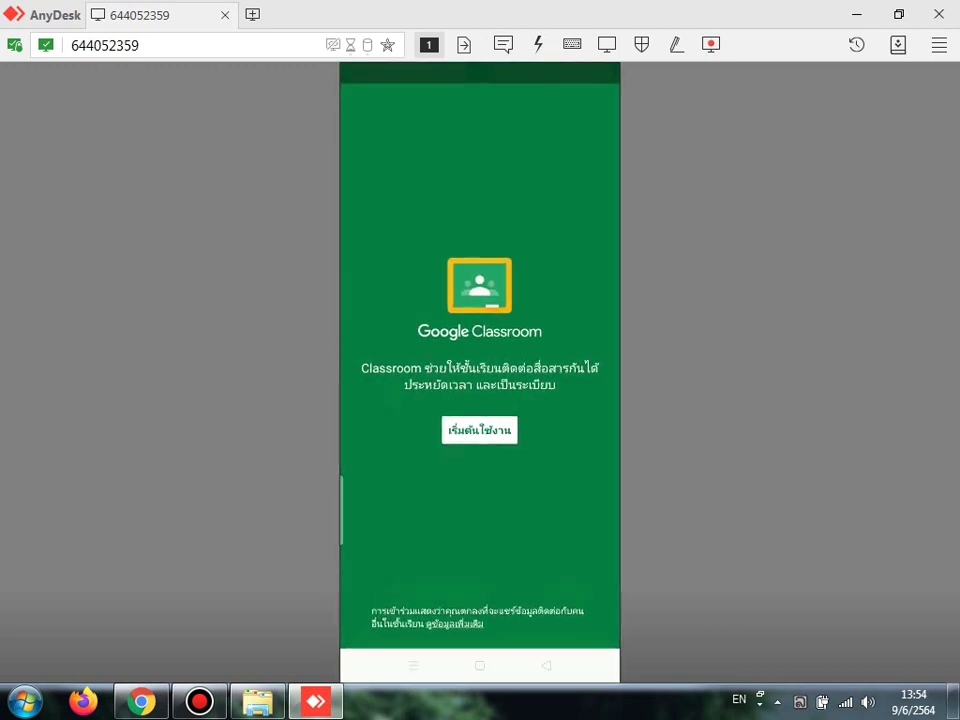
# Step: Choose the teacher's Google account in the chooser and confirm it
pyautogui.click(476, 323)
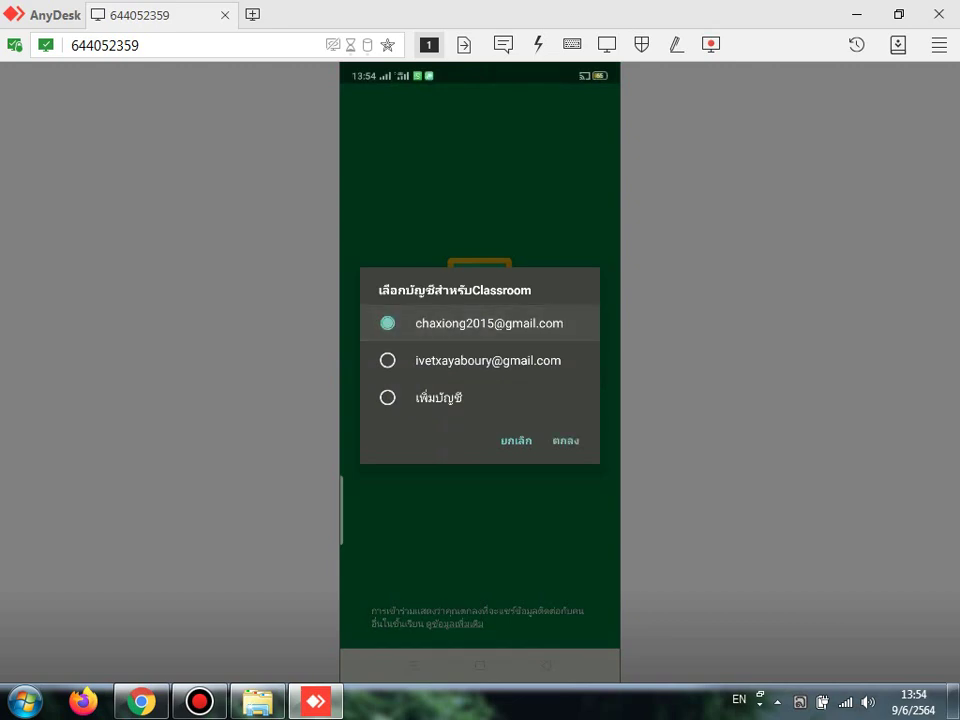
pyautogui.click(566, 441)
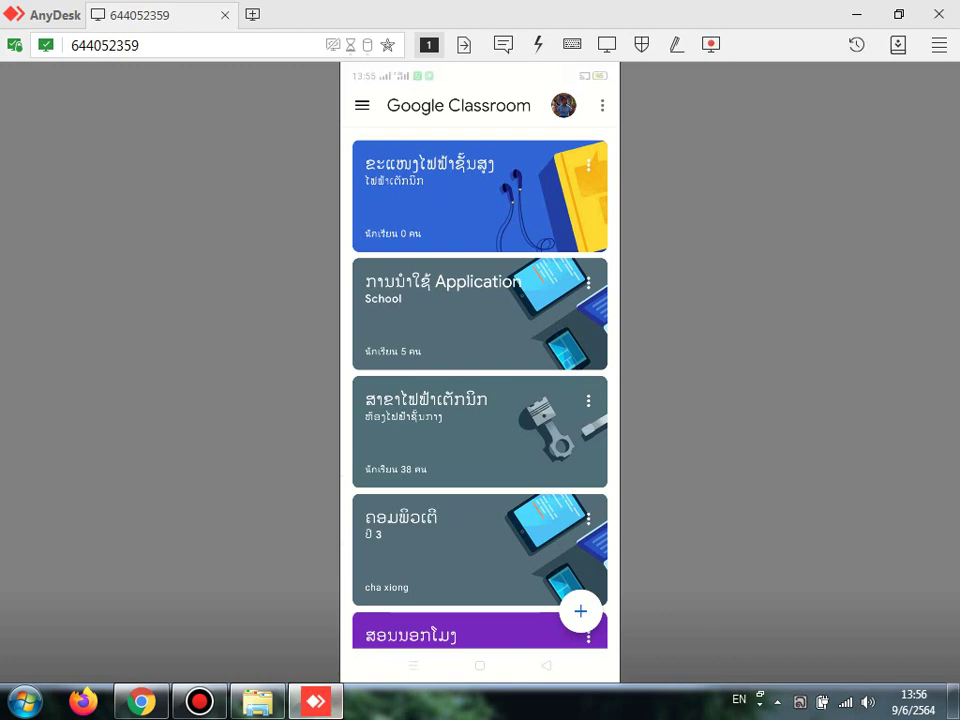
# Step: Minimize AnyDesk and the Downloads window, then bring AnyDesk back
pyautogui.click(320, 703)
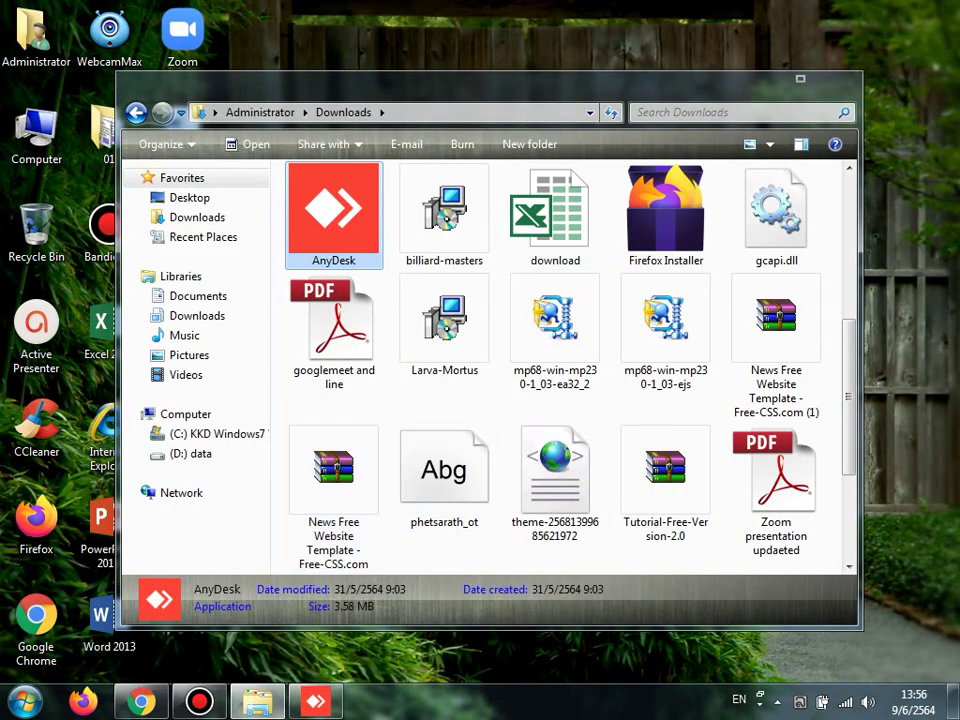
pyautogui.click(775, 82)
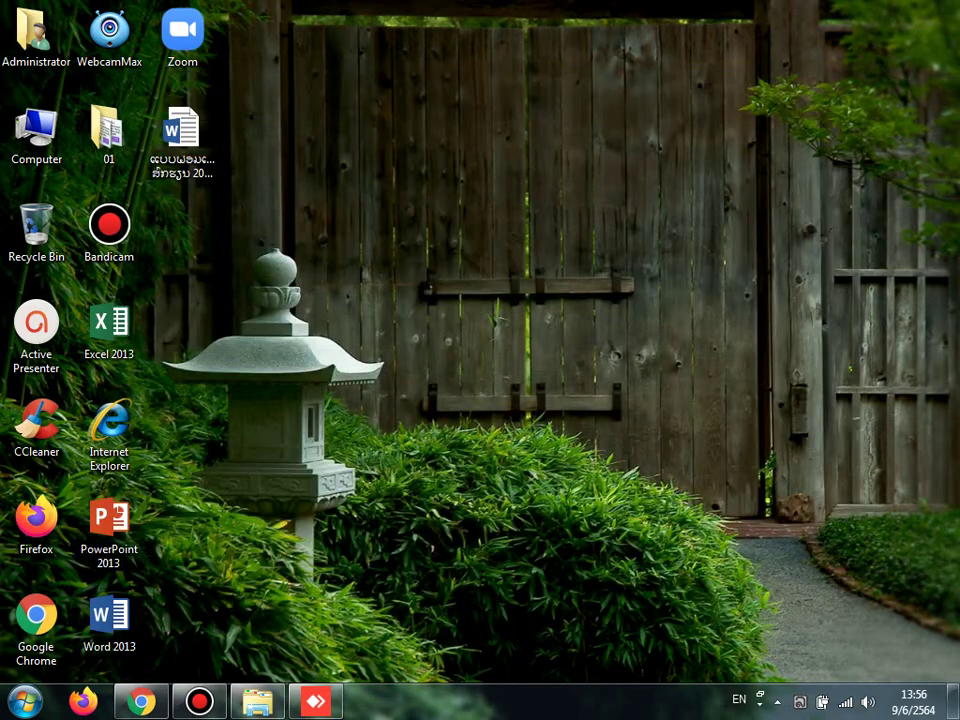
pyautogui.click(316, 702)
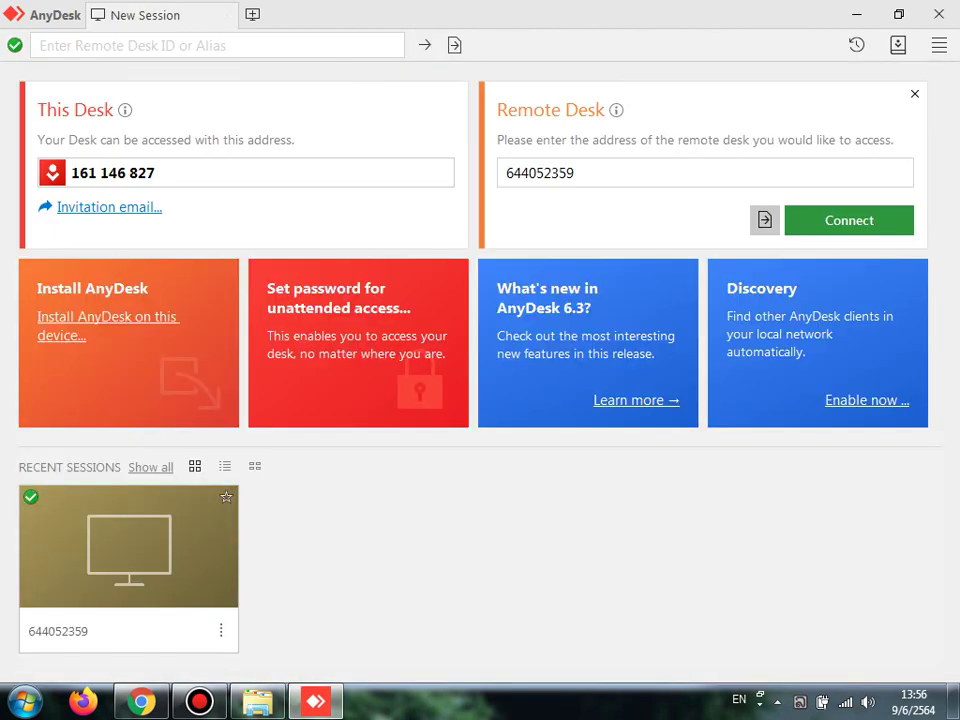
# Step: Reconnect to the recent phone session with its password and bring up the join/create class options
pyautogui.doubleClick(128, 570)
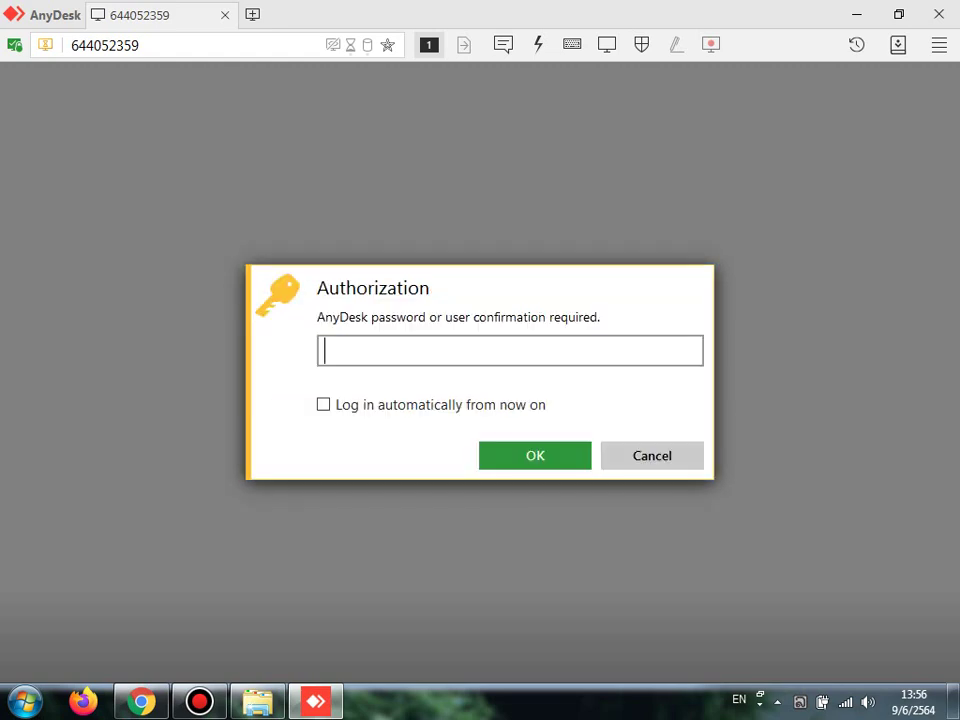
pyautogui.write('••••••••••')
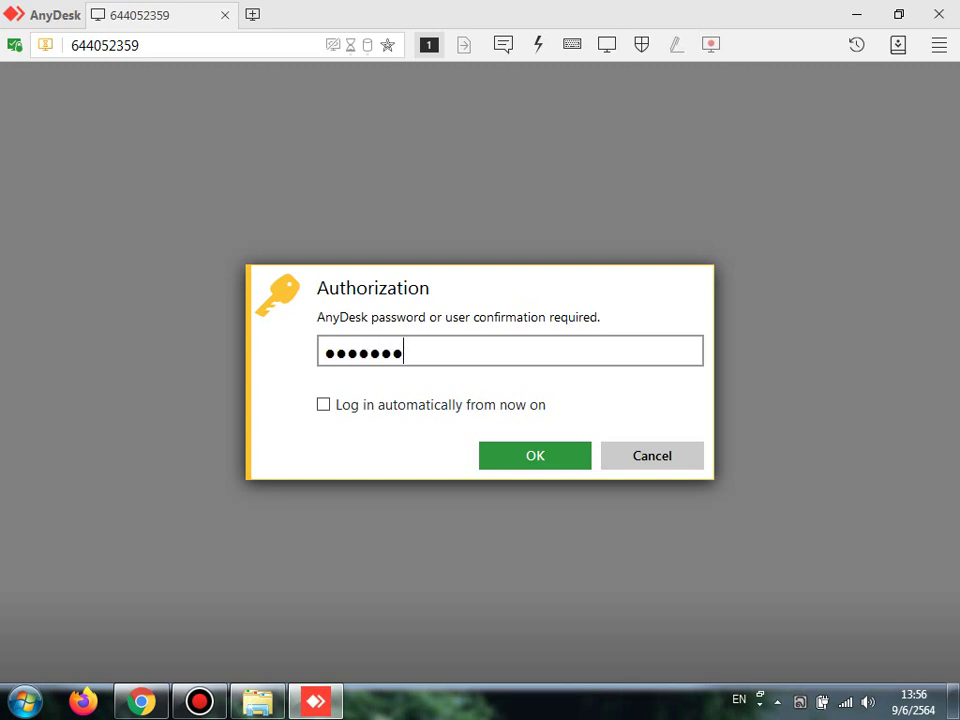
pyautogui.press('Return')
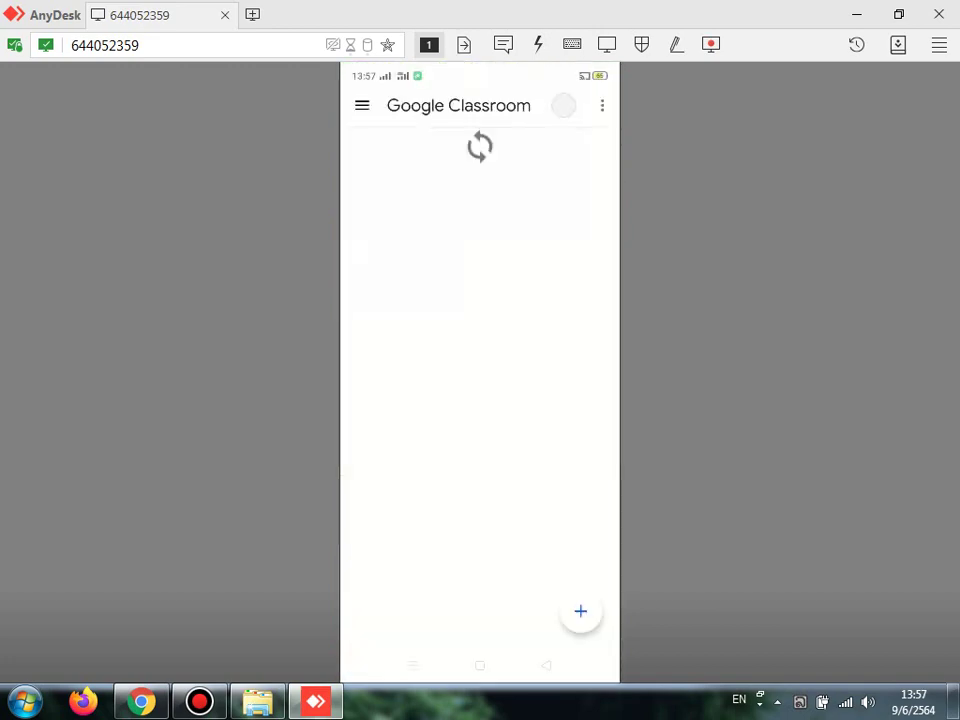
pyautogui.click(580, 611)
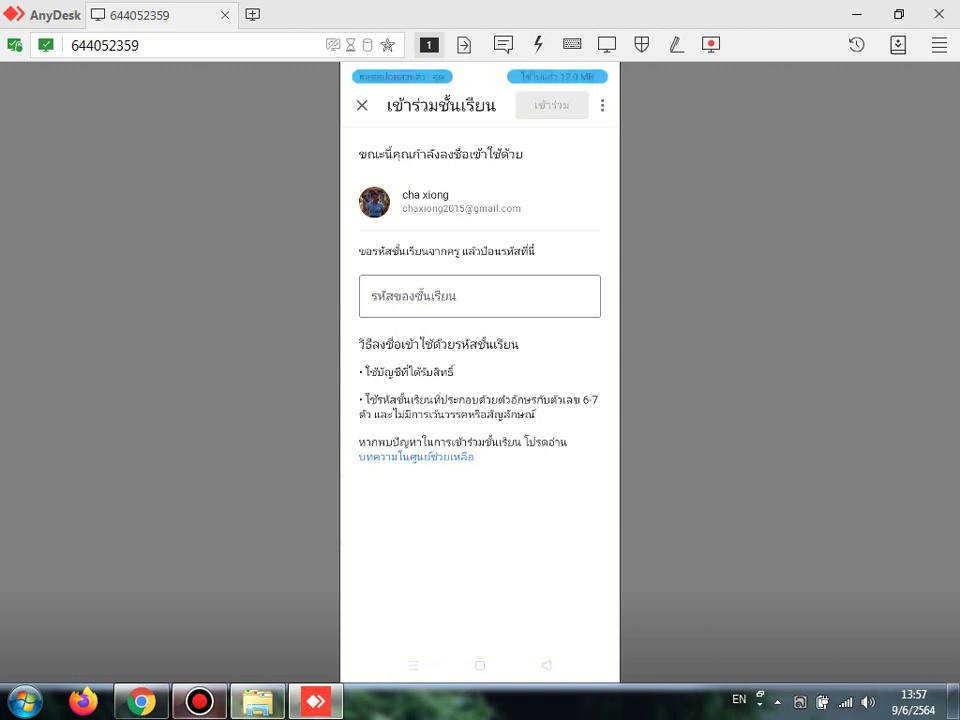
pyautogui.click(141, 702)
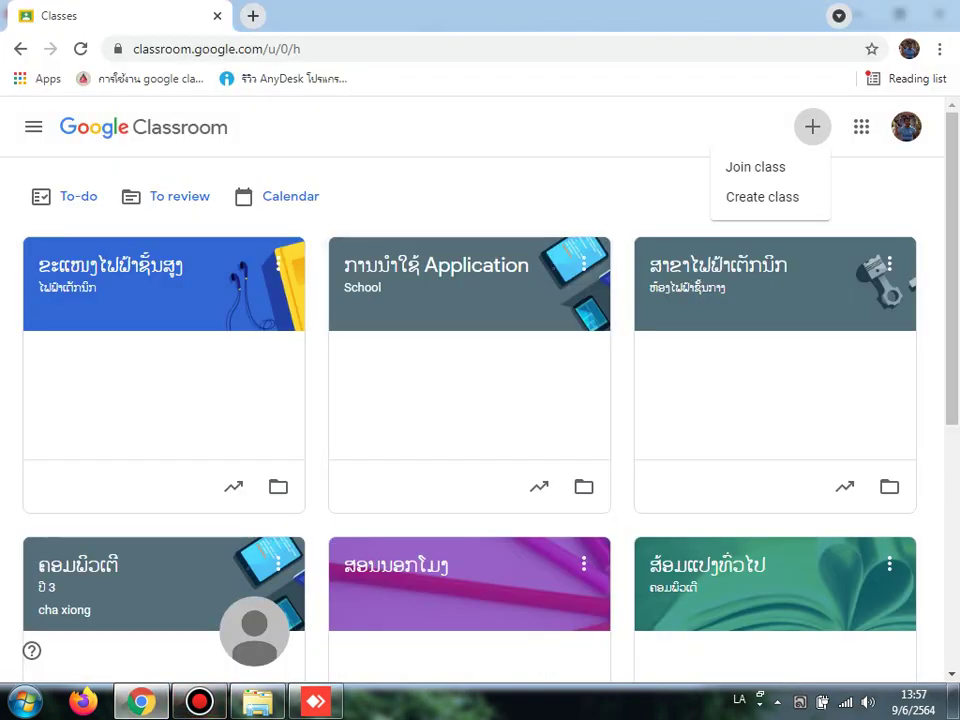
# Step: Navigate back through the Classes list to the first class's Stream page
pyautogui.click(436, 265)
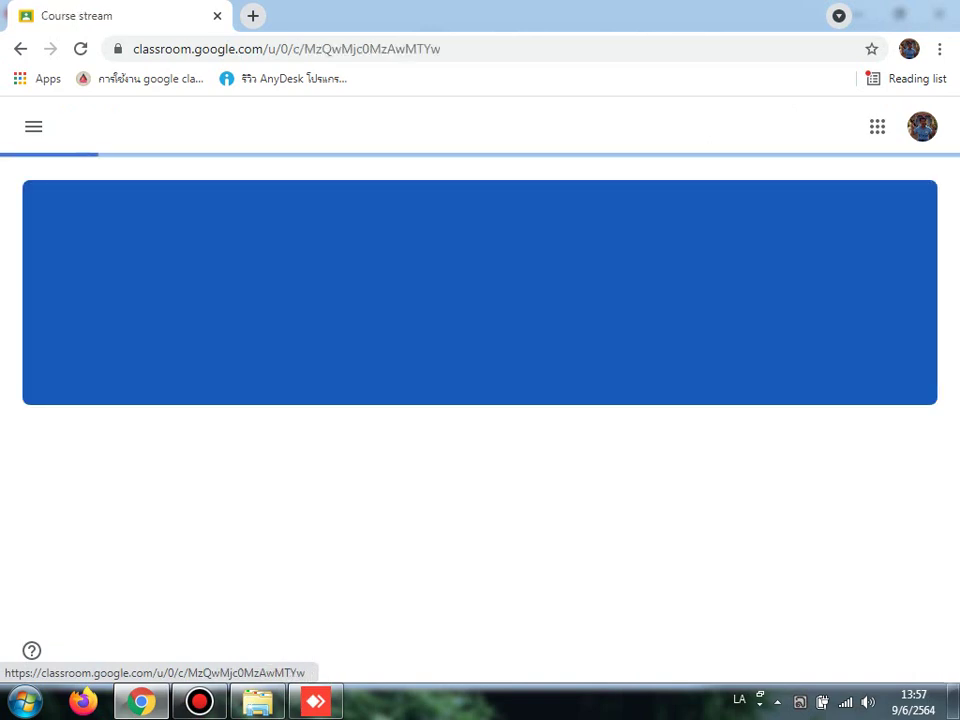
pyautogui.click(33, 126)
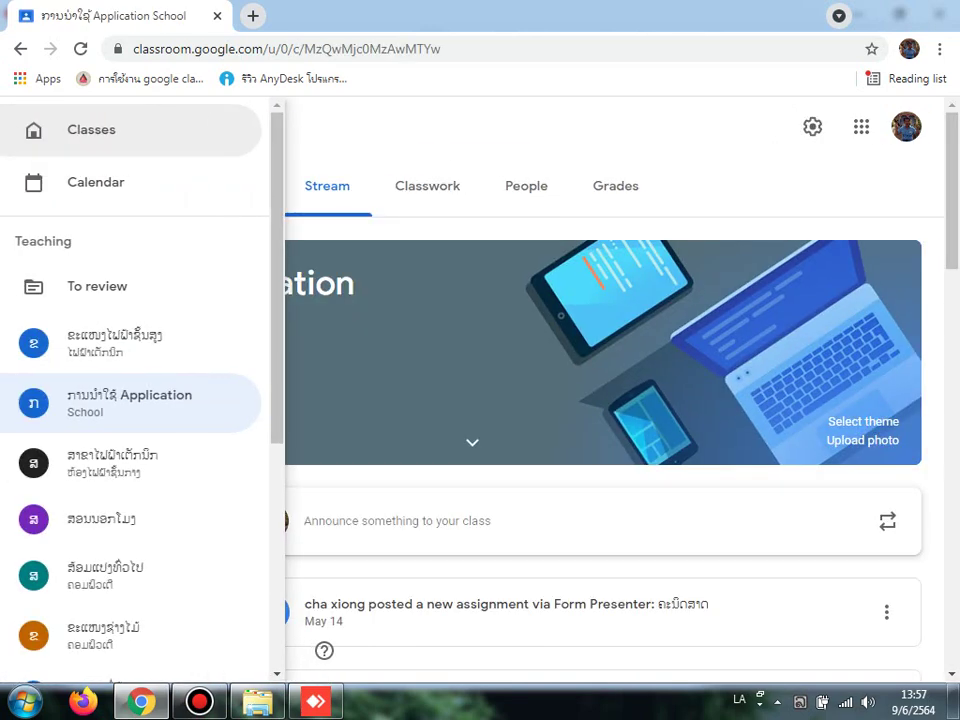
pyautogui.click(91, 129)
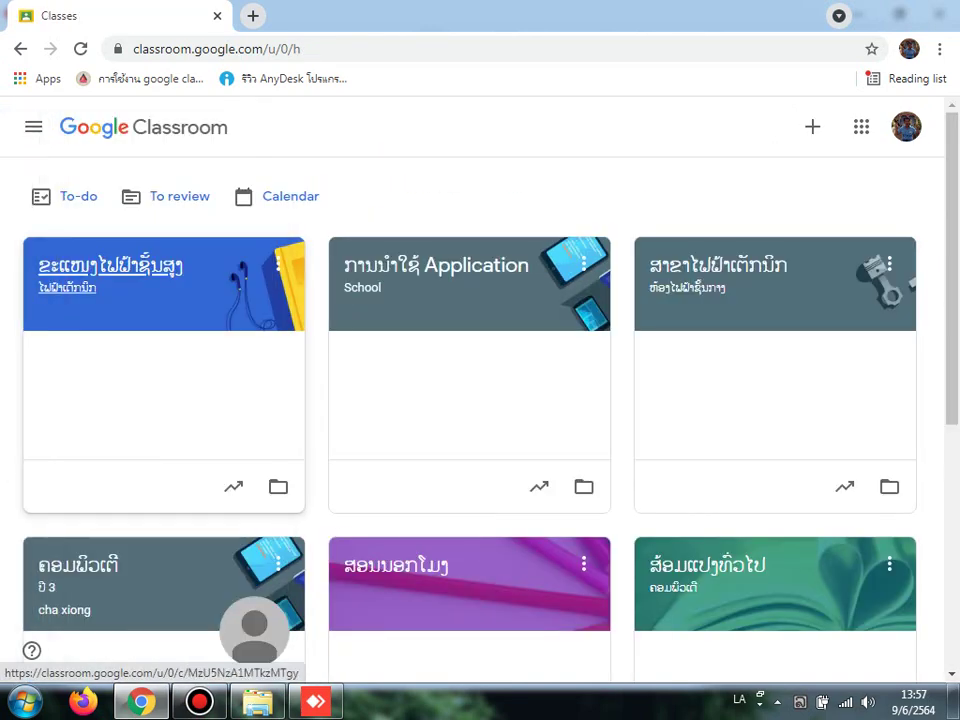
pyautogui.click(129, 204)
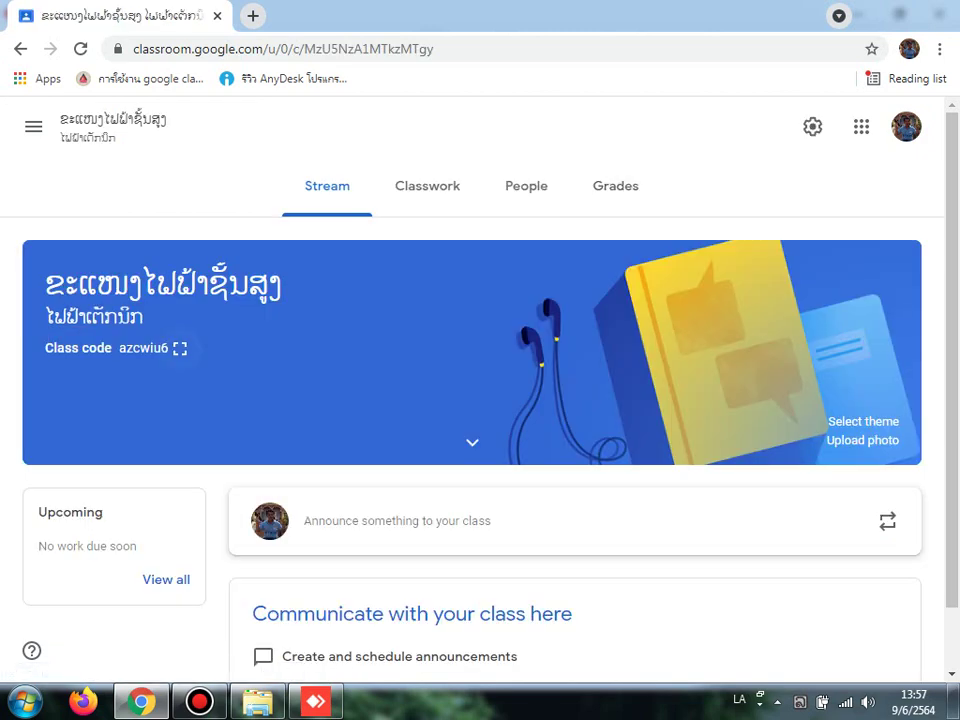
# Step: Copy the first class's code from its enlarged display and switch to AnyDesk
pyautogui.click(180, 348)
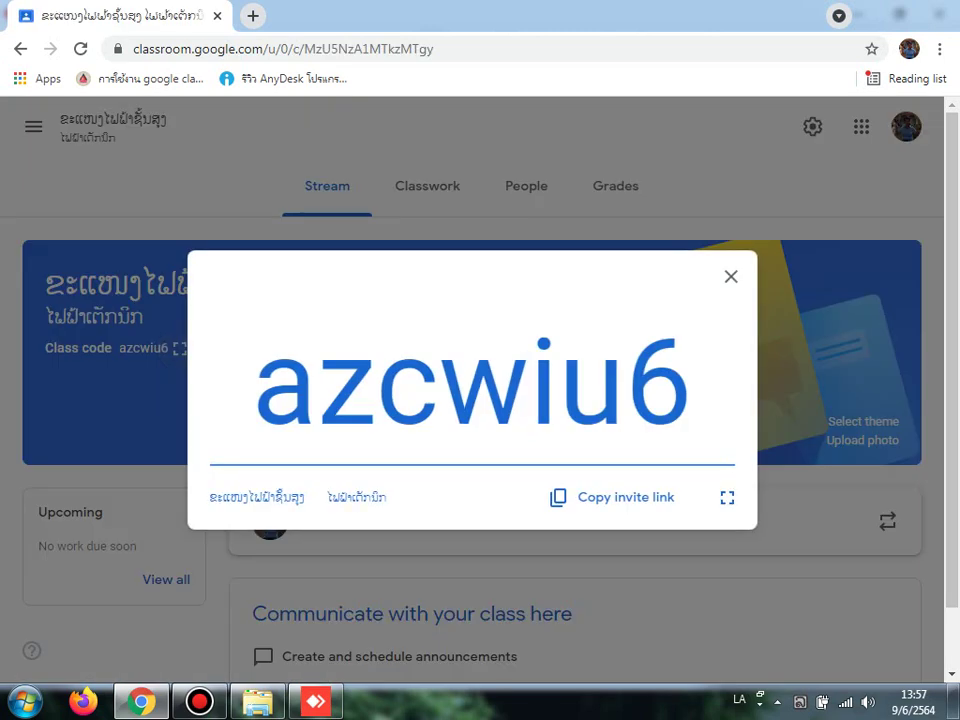
pyautogui.moveTo(690, 380); pyautogui.dragTo(253, 380)
pyautogui.rightClick(291, 413)
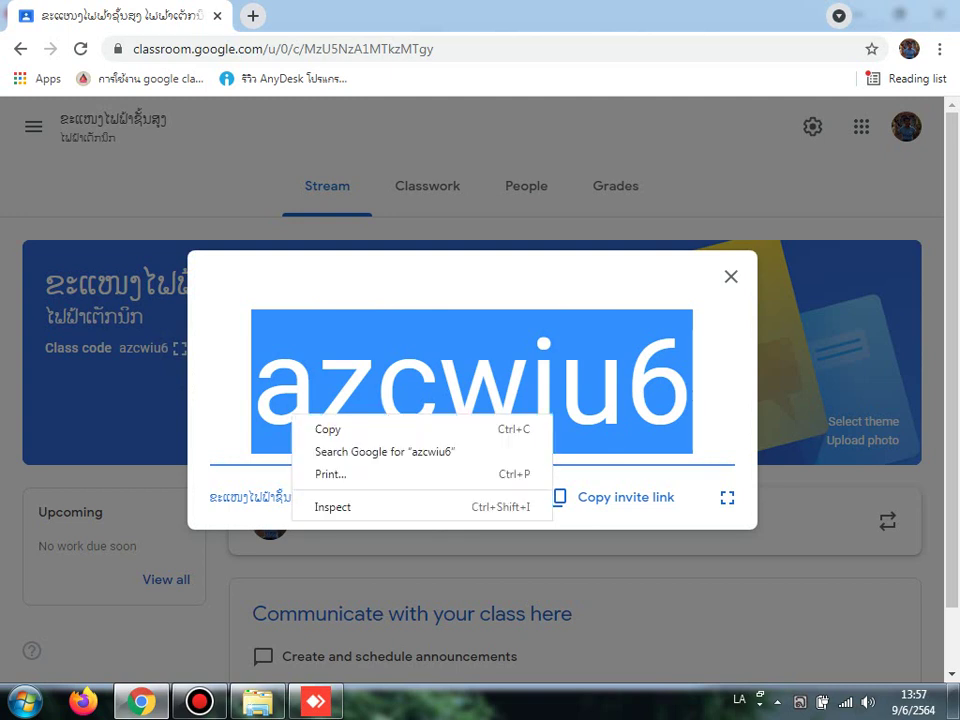
pyautogui.click(325, 429)
pyautogui.click(315, 700)
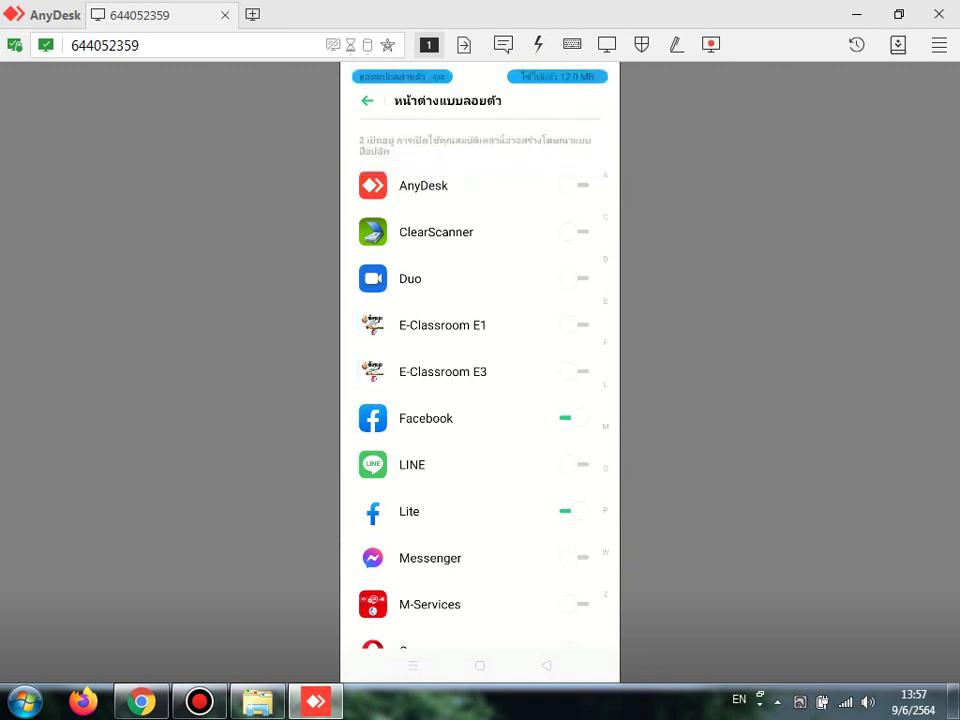
pyautogui.moveTo(141, 701)
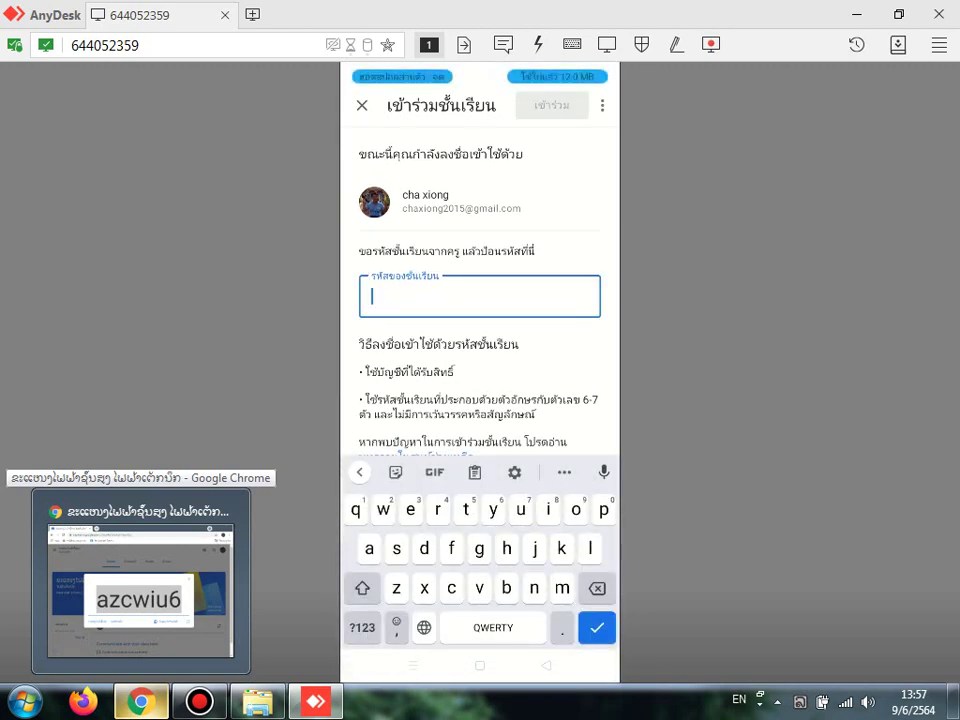
pyautogui.write('az')
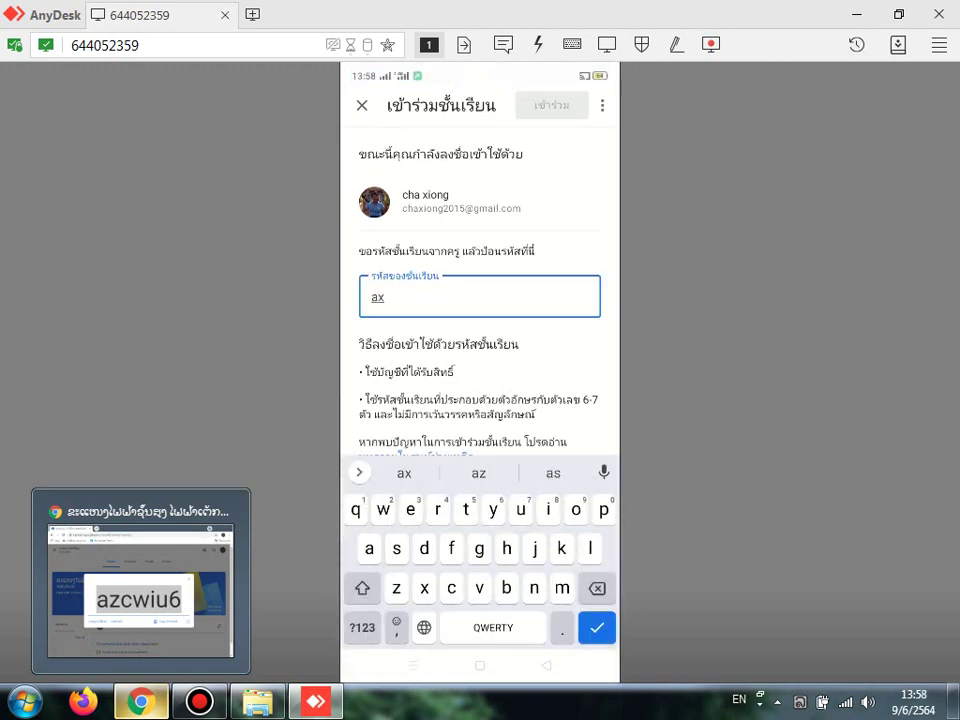
pyautogui.press('BackSpace')
pyautogui.press('BackSpace')
pyautogui.write('A')
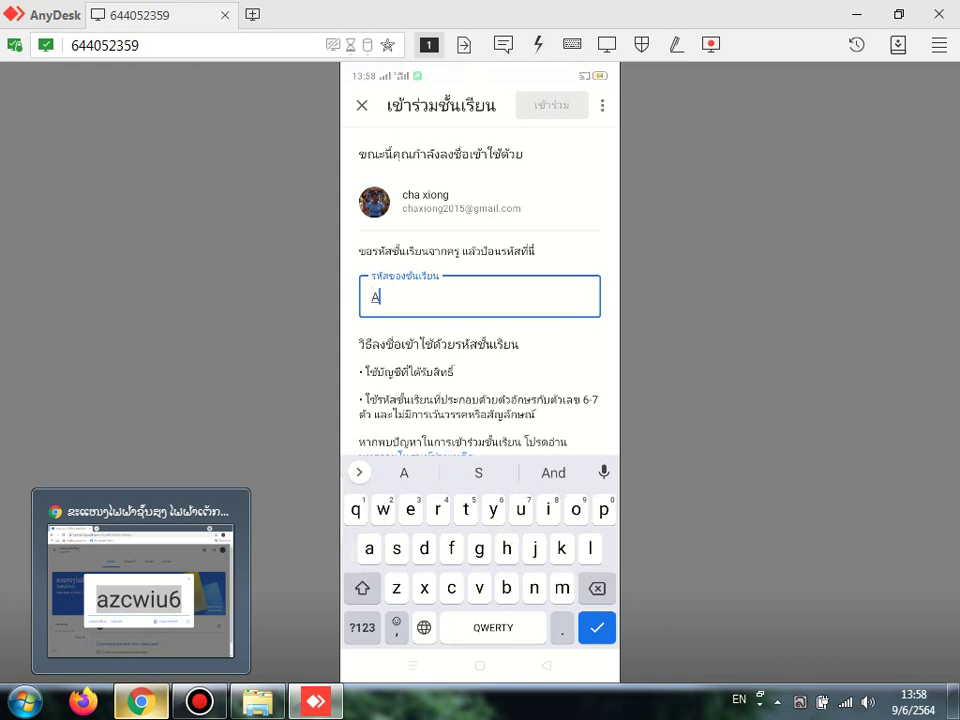
pyautogui.write('Z')
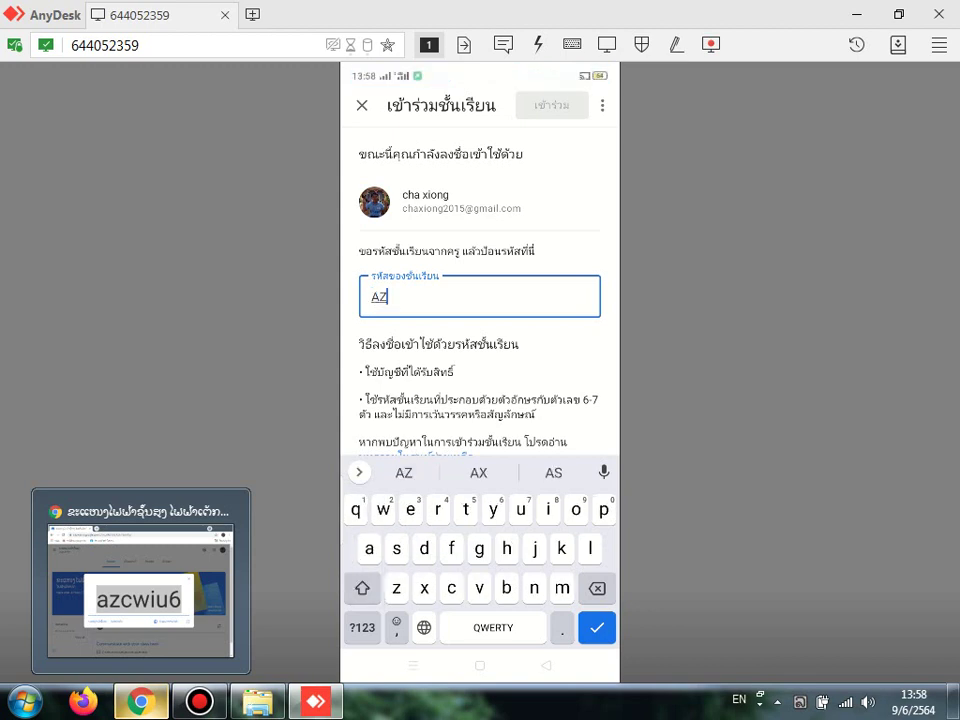
pyautogui.press('BackSpace')
pyautogui.press('BackSpace')
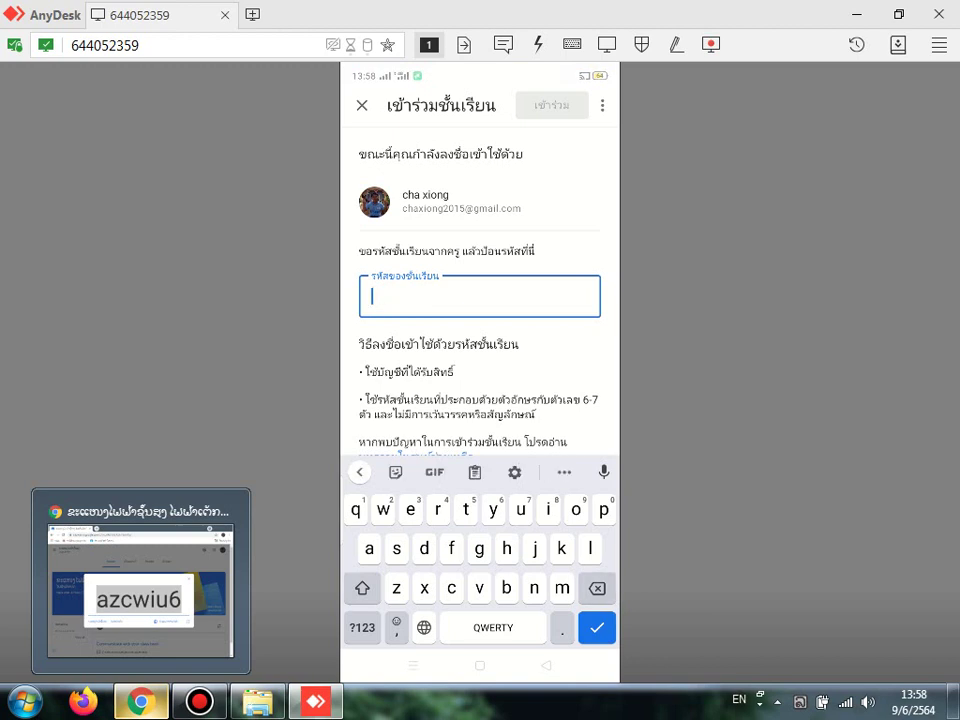
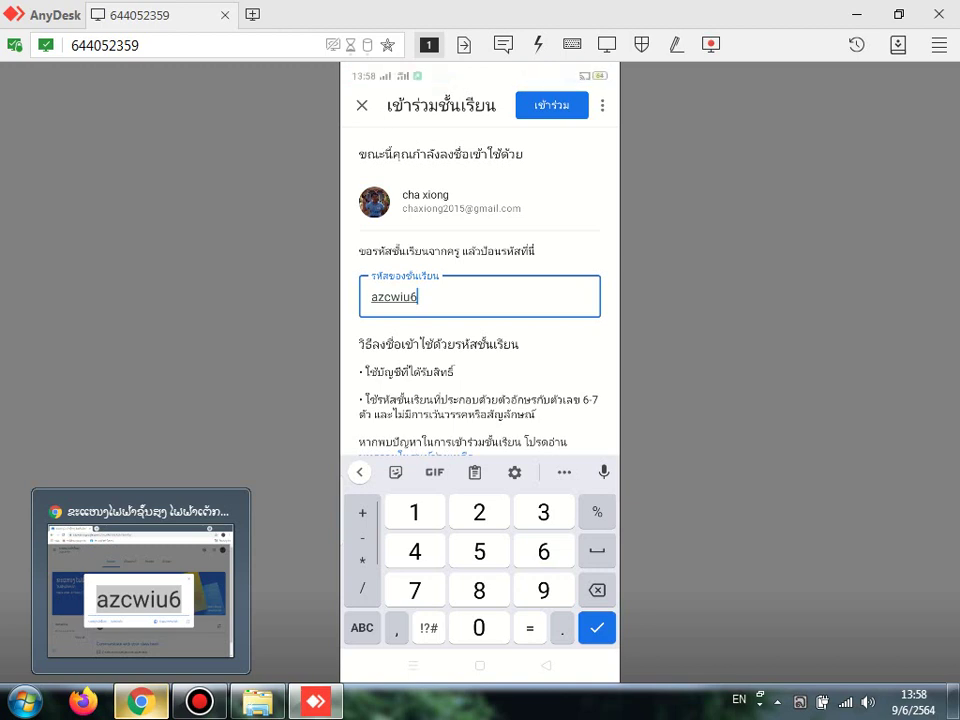
pyautogui.press('Return')
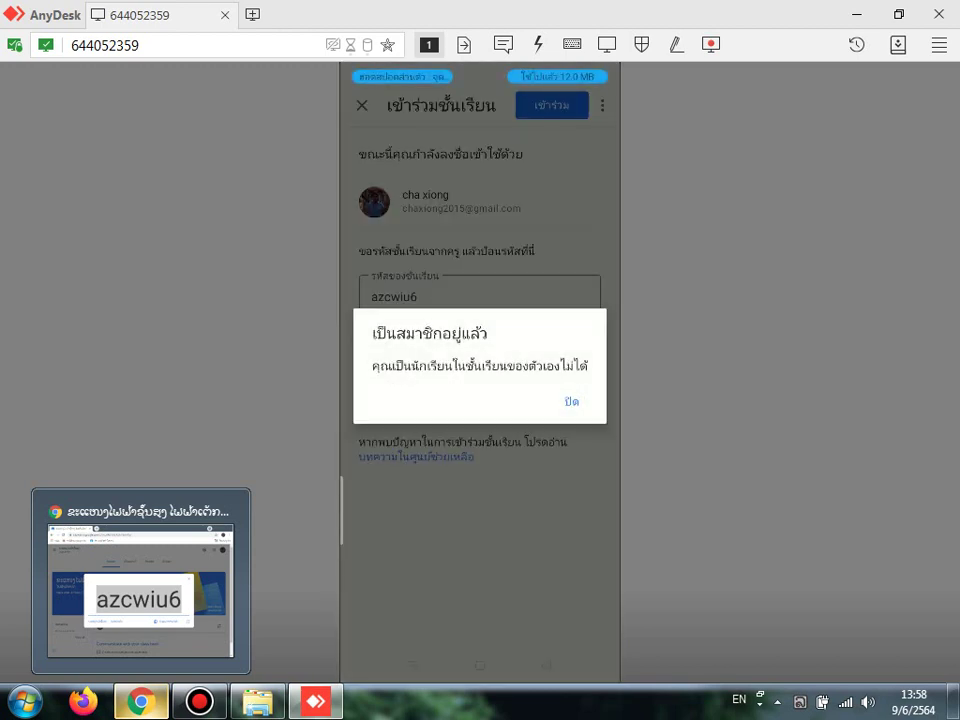
pyautogui.click(572, 401)
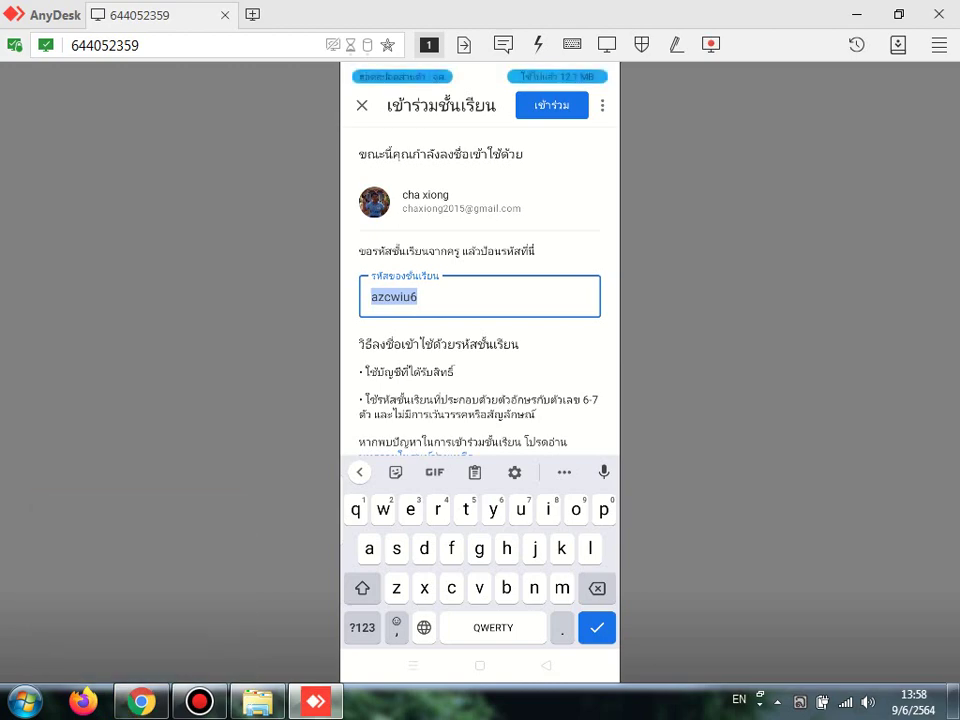
pyautogui.click(546, 665)
# Step: Return from the join-class page to the phone's class list and scroll through it
pyautogui.click(362, 105)
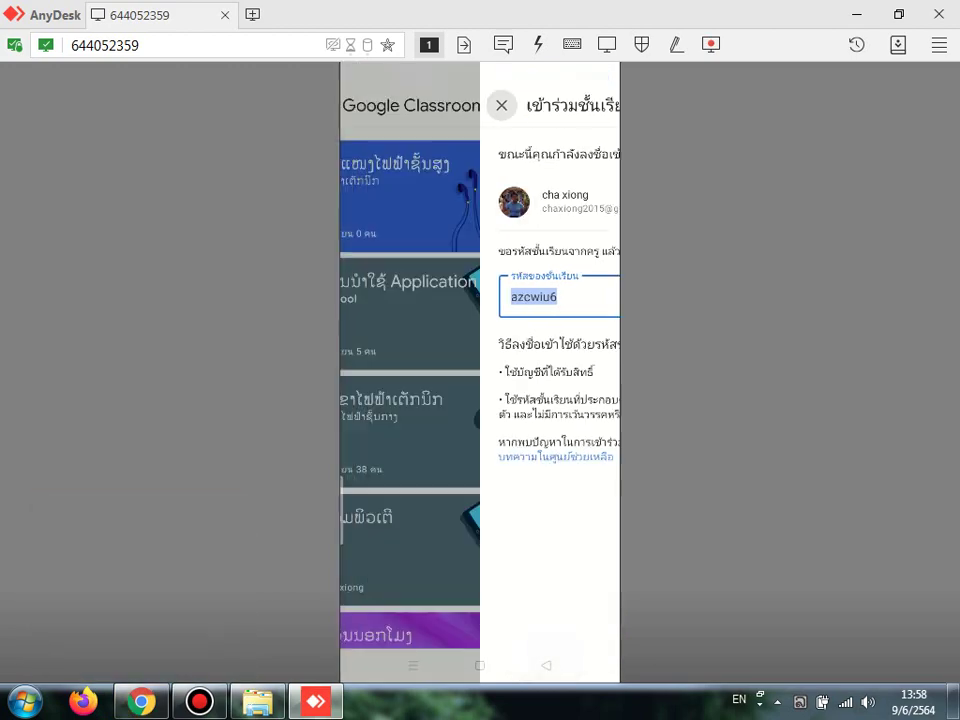
pyautogui.scroll(-5, 480, 380)
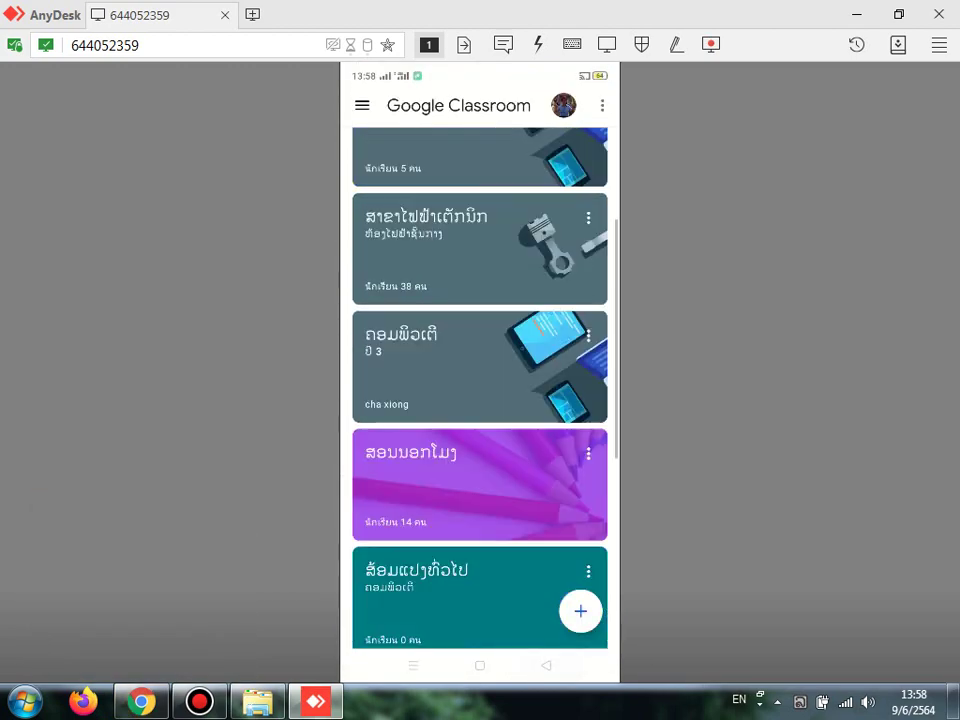
pyautogui.scroll(1, 480, 380)
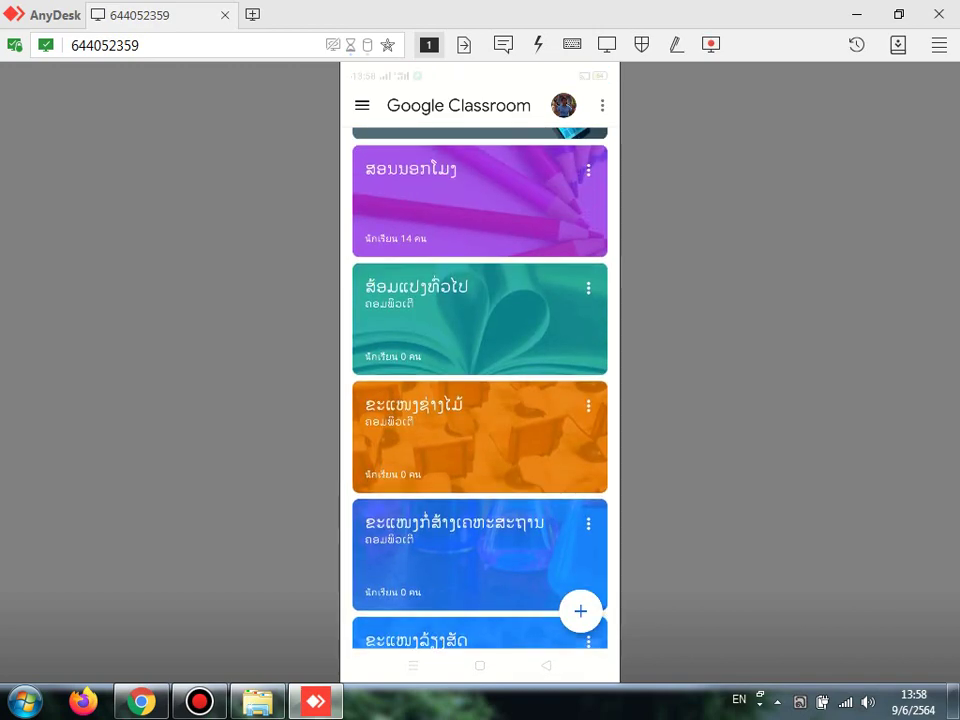
pyautogui.scroll(1, 480, 380)
pyautogui.scroll(1, 480, 380)
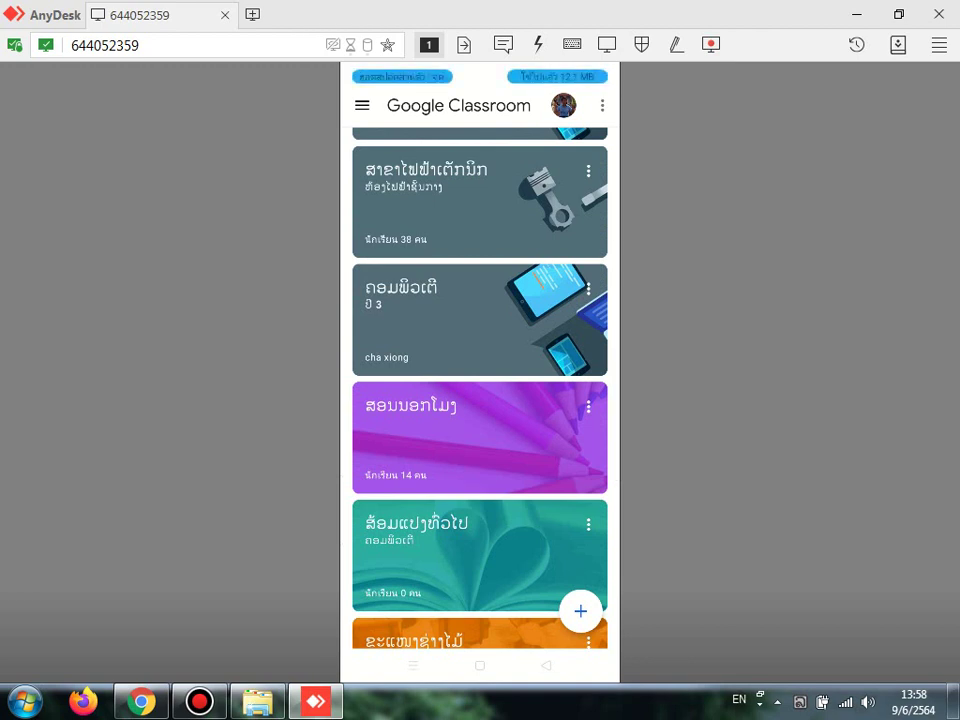
# Step: Open the ຂະແໜງໄຟຟ້າຊັ້ນສູງ class stream, browse its student work, and go back past the reminder
pyautogui.click(480, 202)
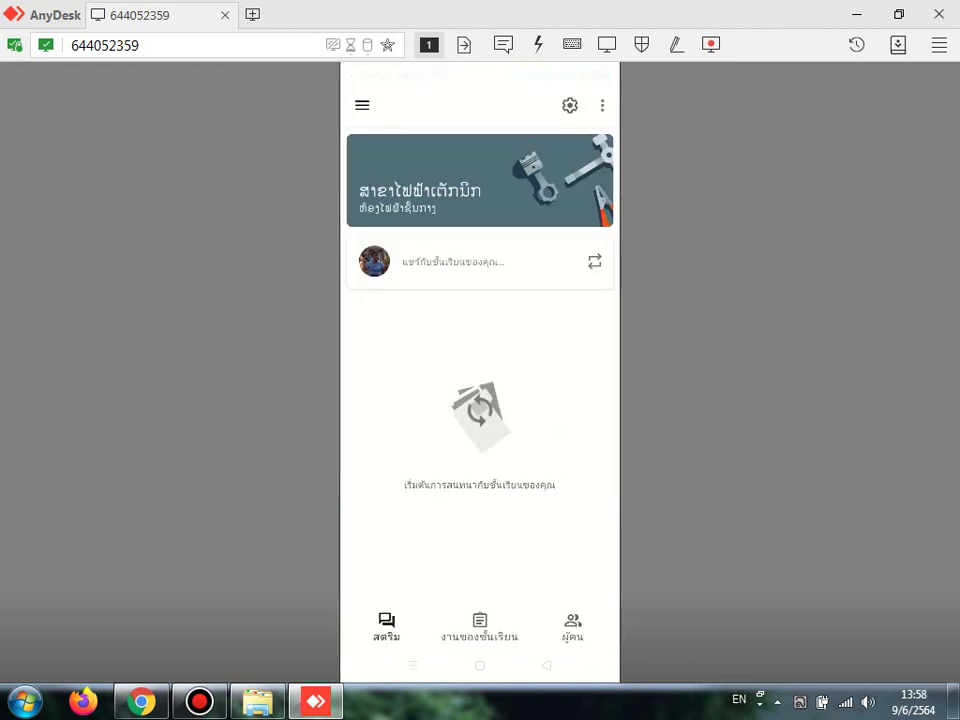
pyautogui.scroll(-1, 480, 370)
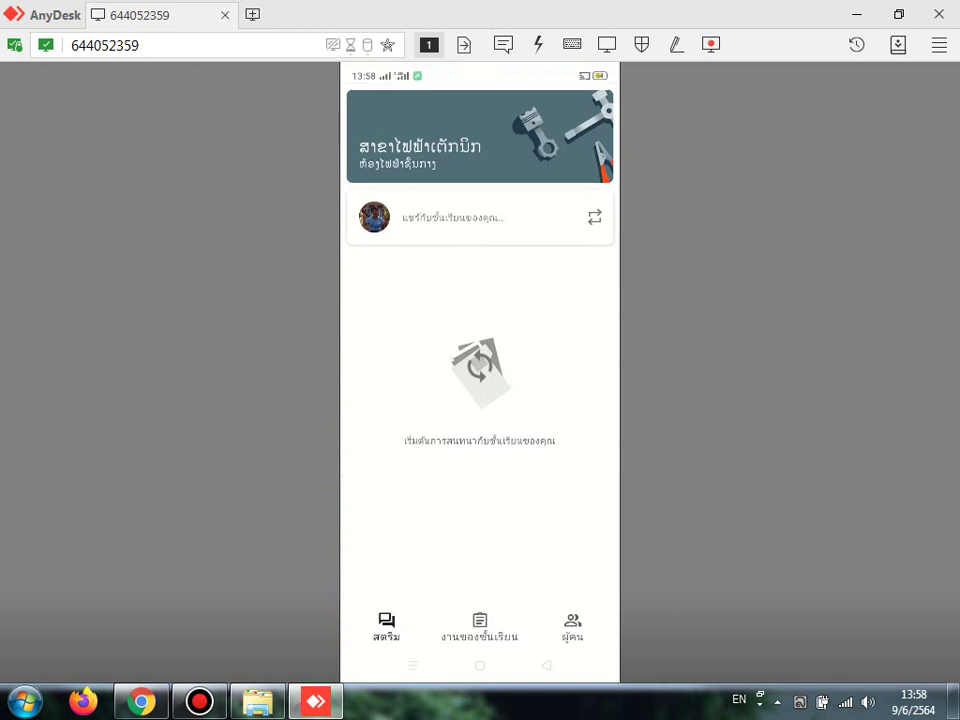
pyautogui.scroll(1, 480, 370)
pyautogui.scroll(-1, 480, 370)
pyautogui.scroll(2, 480, 350)
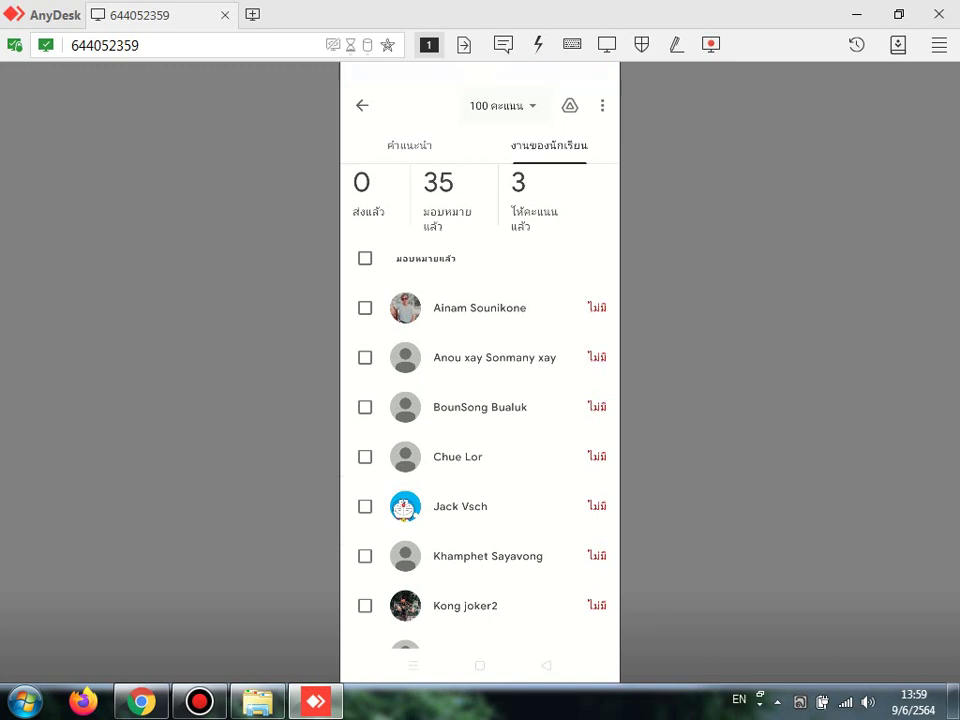
pyautogui.scroll(-4, 480, 406)
pyautogui.scroll(4, 480, 406)
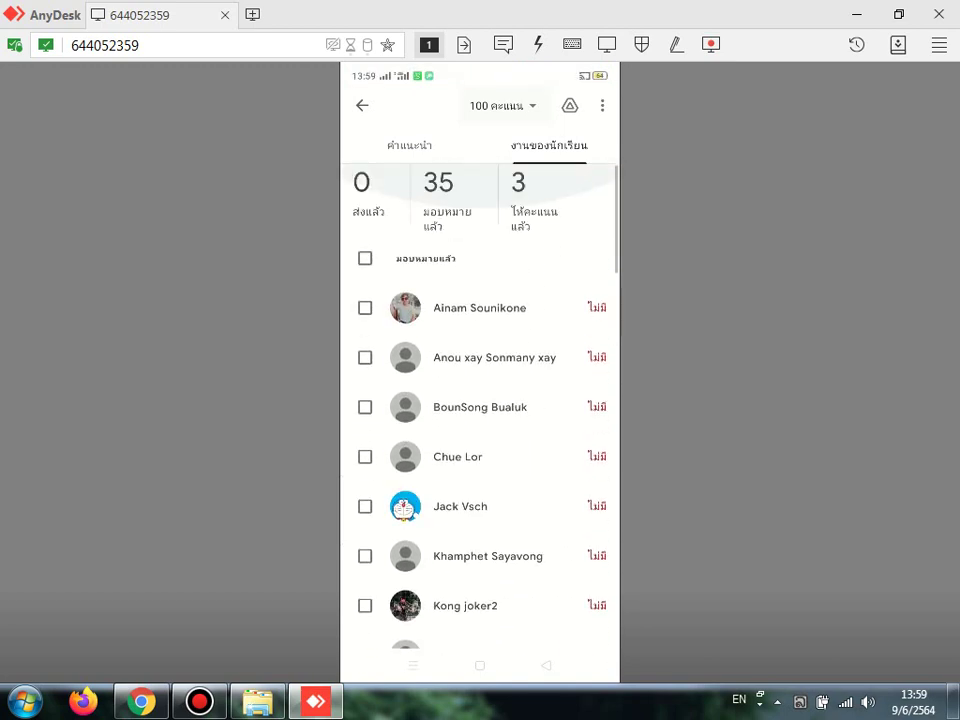
pyautogui.click(546, 665)
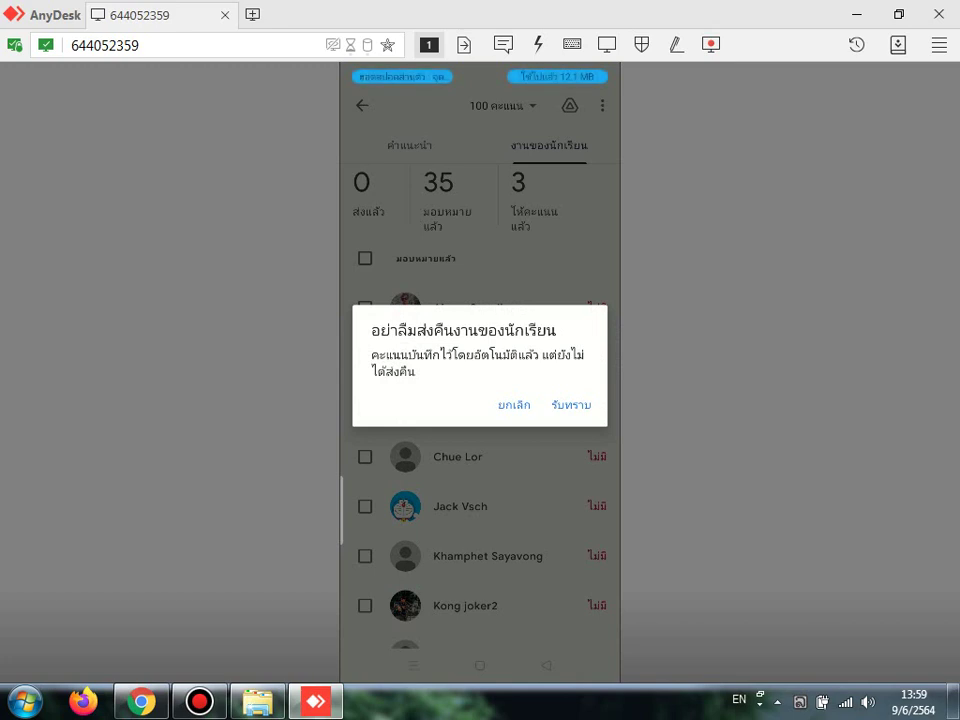
pyautogui.click(571, 405)
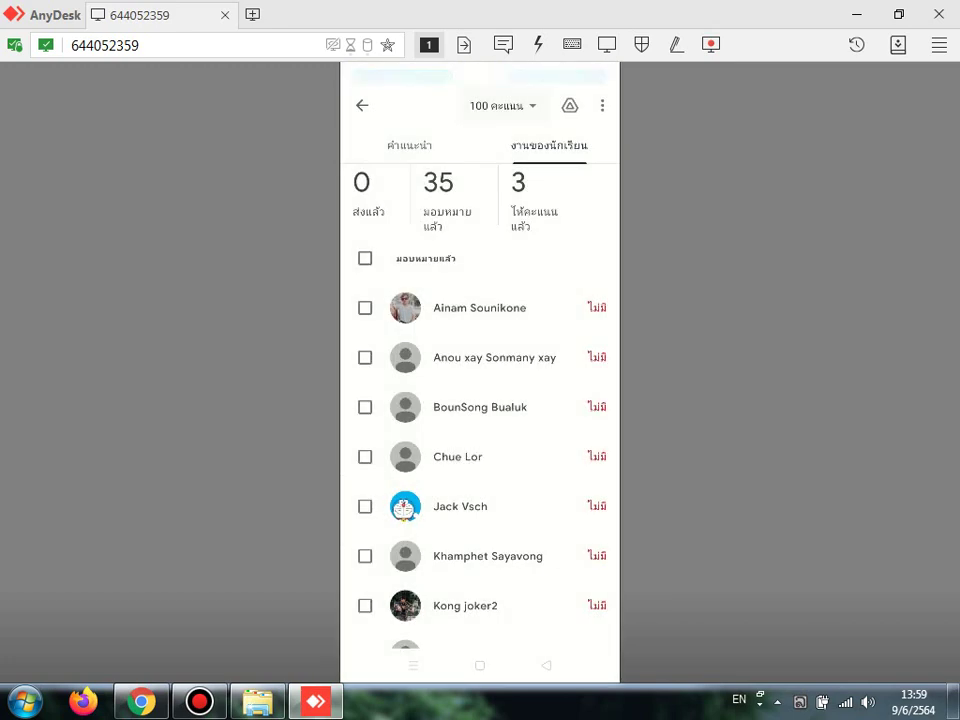
# Step: Close Classroom on the phone from Recents, then close the class code display and Chrome
pyautogui.click(413, 665)
pyautogui.moveTo(480, 450); pyautogui.dragTo(480, 231)
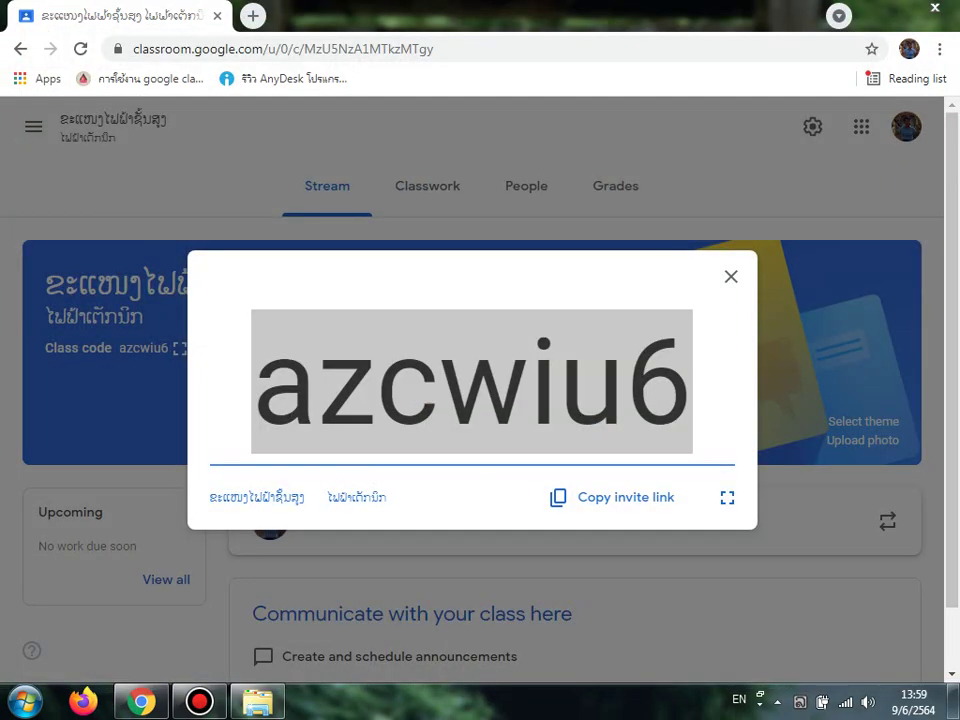
pyautogui.click(731, 277)
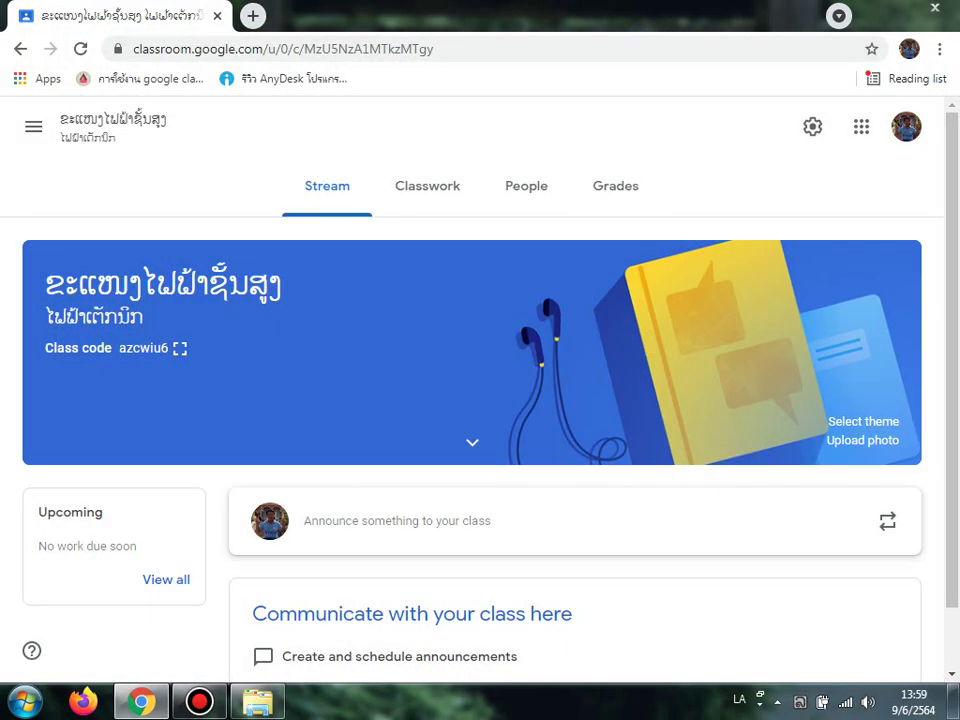
pyautogui.hotkey('alt', 'F4')
pyautogui.click(141, 701)
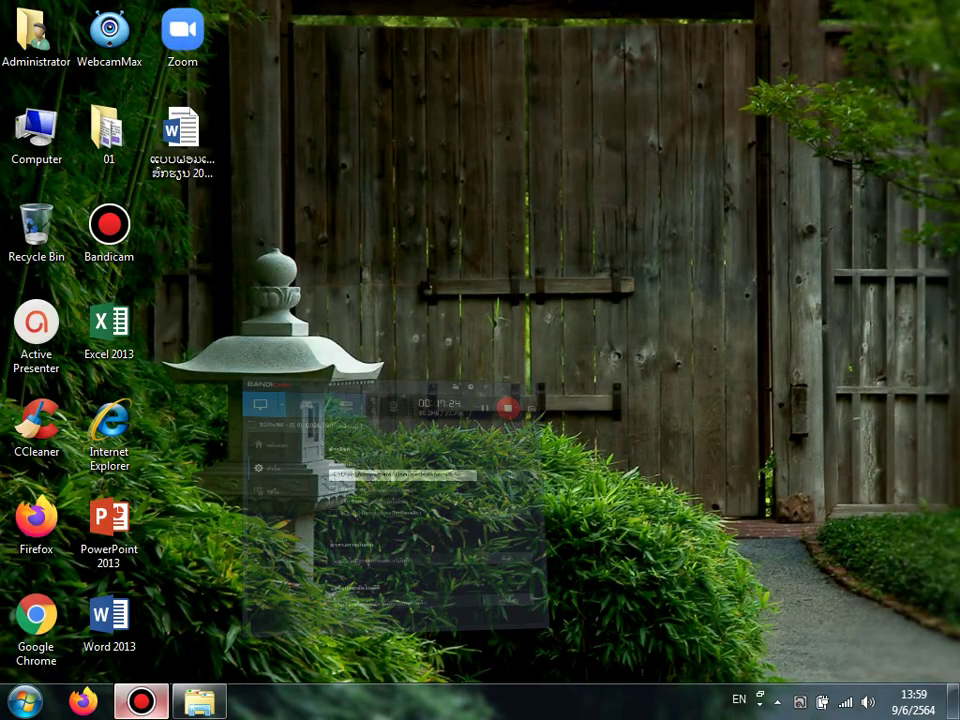